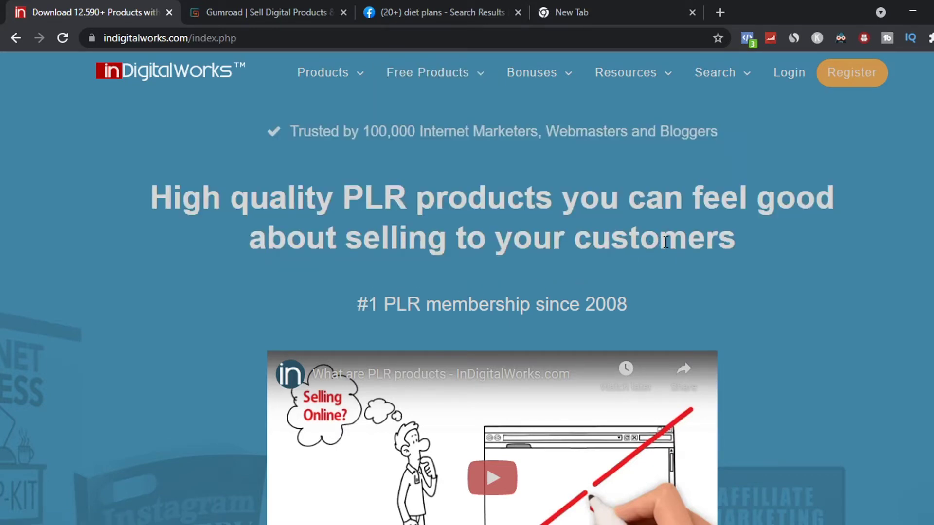
Look over the homepage and membership plans, and open the sign-up form for the Free Membership
{"action": "scroll", "coordinate": [765, 210], "scroll_direction": "down", "scroll_amount": 9}
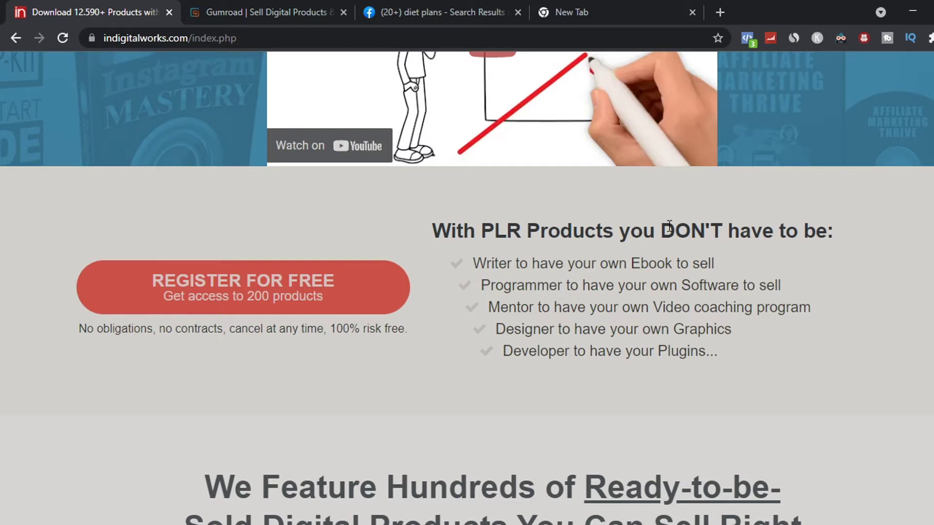
{"action": "scroll", "coordinate": [753, 227], "scroll_direction": "up", "scroll_amount": 10}
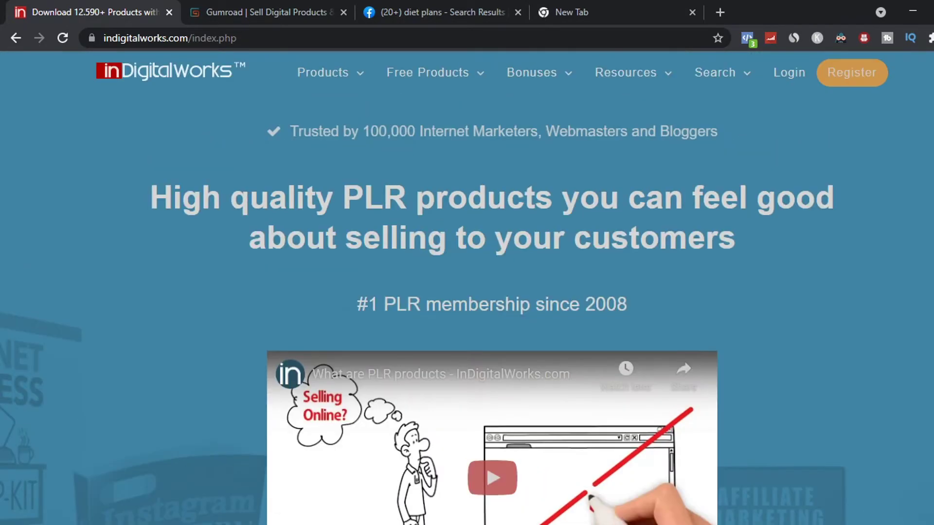
{"action": "left_click", "coordinate": [846, 86]}
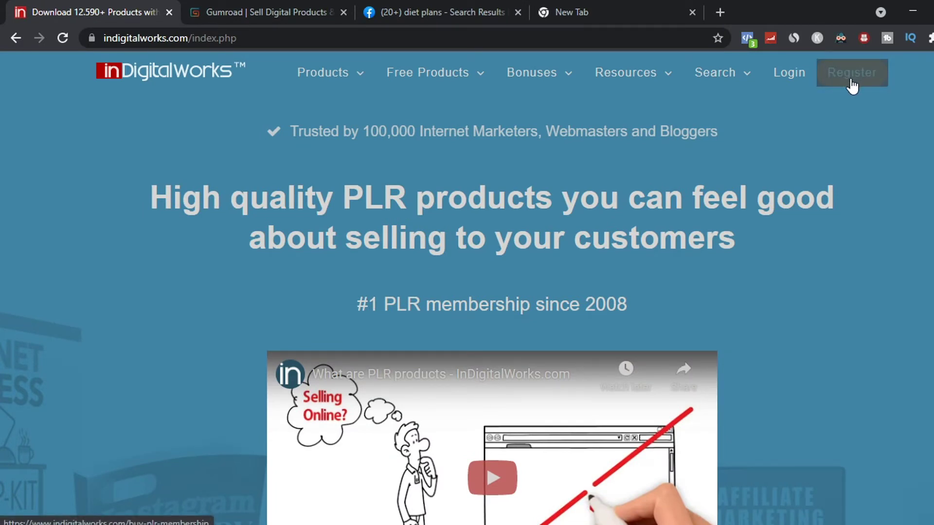
{"action": "scroll", "coordinate": [883, 160], "scroll_direction": "down", "scroll_amount": 15}
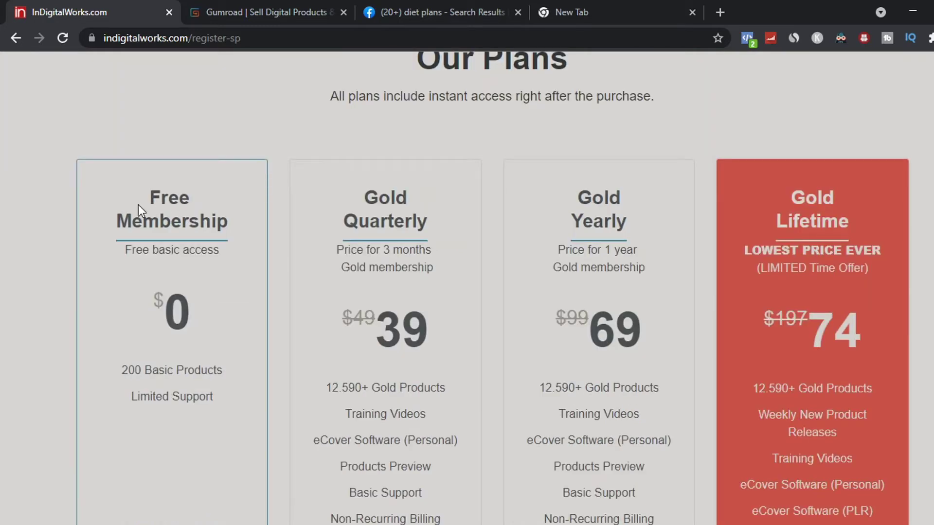
{"action": "scroll", "coordinate": [149, 243], "scroll_direction": "down", "scroll_amount": 2}
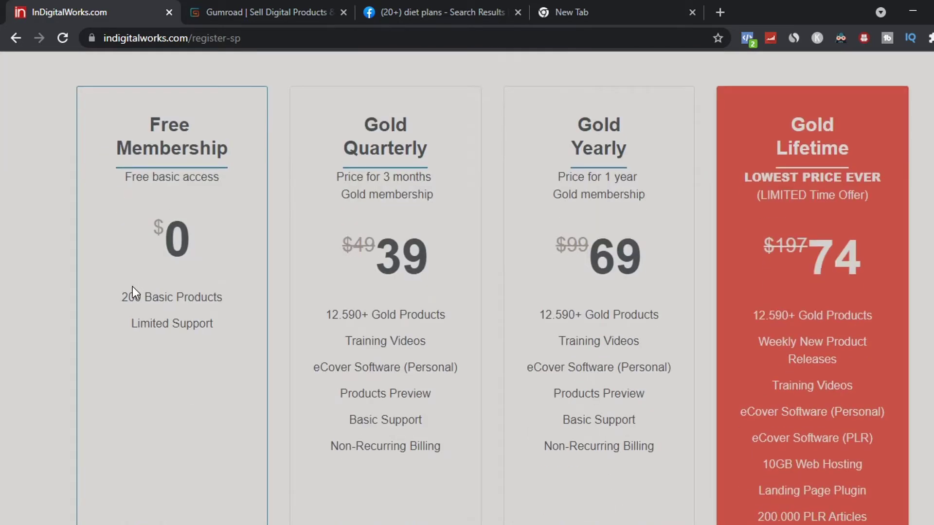
{"action": "scroll", "coordinate": [164, 272], "scroll_direction": "down", "scroll_amount": 5}
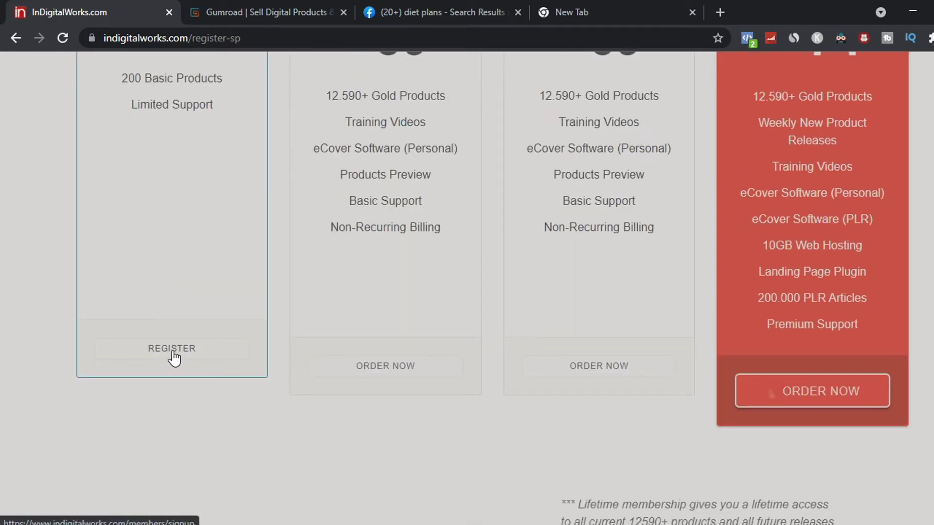
{"action": "left_click", "coordinate": [173, 359]}
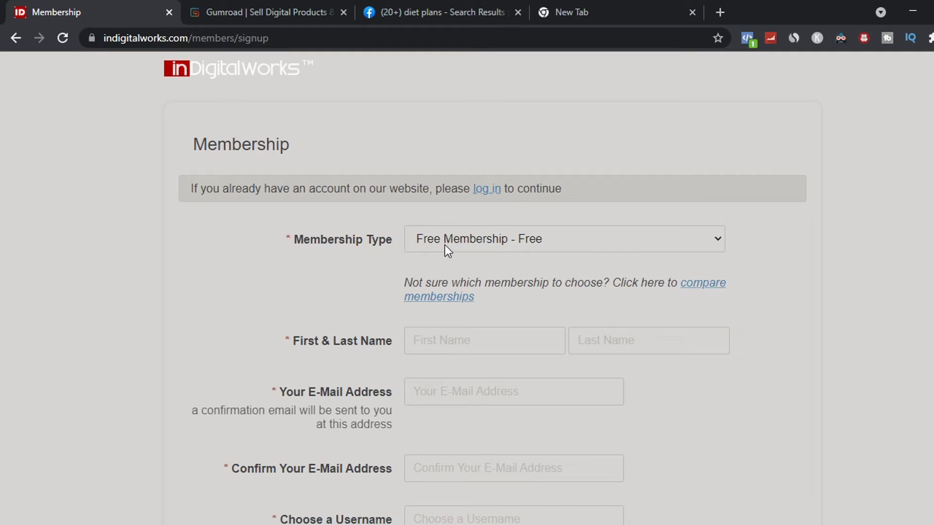
Review the required fields of the Free Membership sign-up form and submit the registration
{"action": "scroll", "coordinate": [463, 246], "scroll_direction": "down", "scroll_amount": 2}
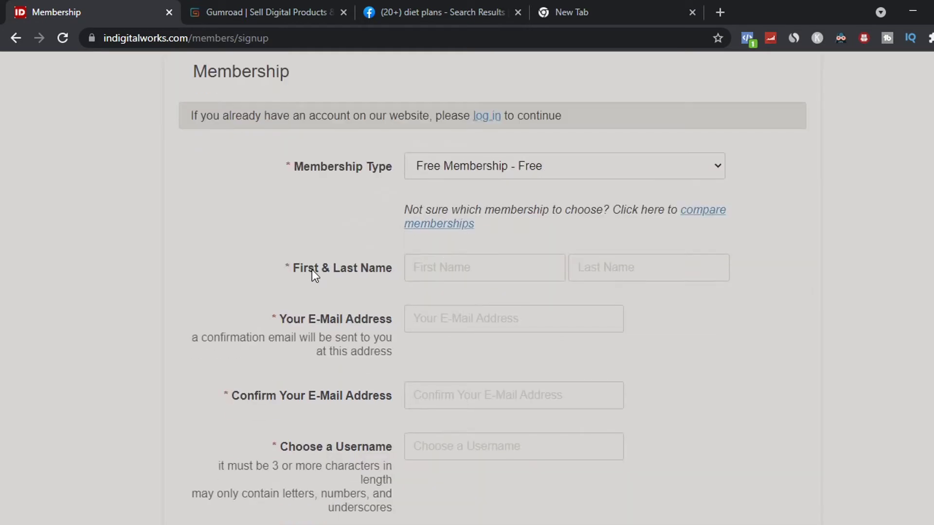
{"action": "scroll", "coordinate": [374, 270], "scroll_direction": "down", "scroll_amount": 2}
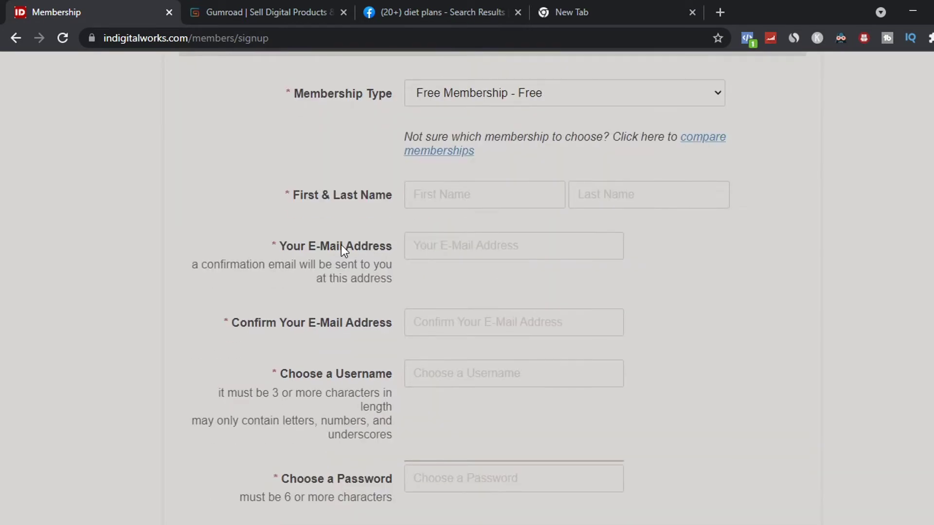
{"action": "scroll", "coordinate": [403, 247], "scroll_direction": "down", "scroll_amount": 2}
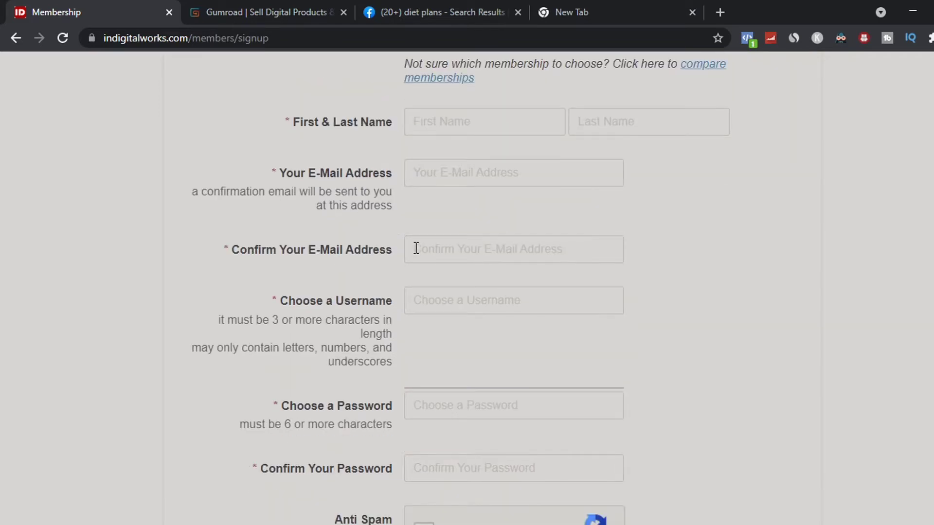
{"action": "scroll", "coordinate": [416, 248], "scroll_direction": "down", "scroll_amount": 2}
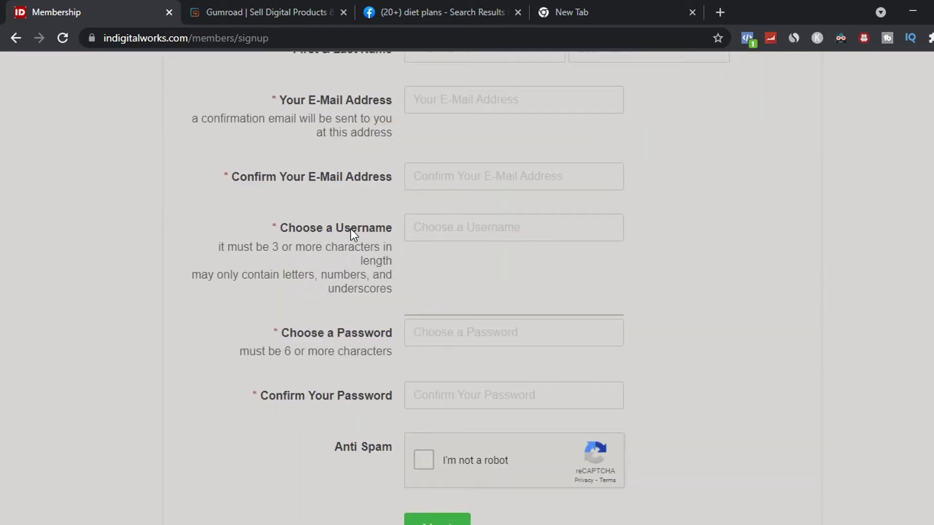
{"action": "scroll", "coordinate": [407, 229], "scroll_direction": "down", "scroll_amount": 2}
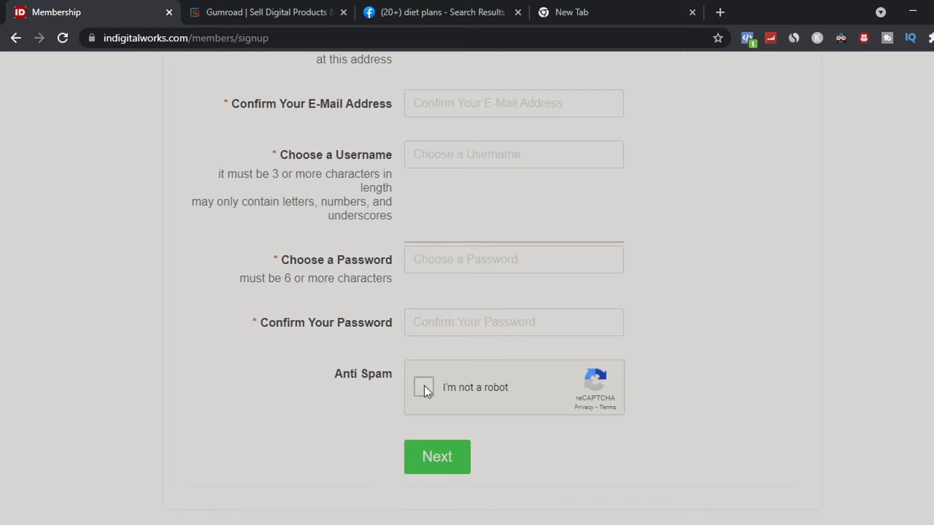
{"action": "left_click", "coordinate": [437, 457]}
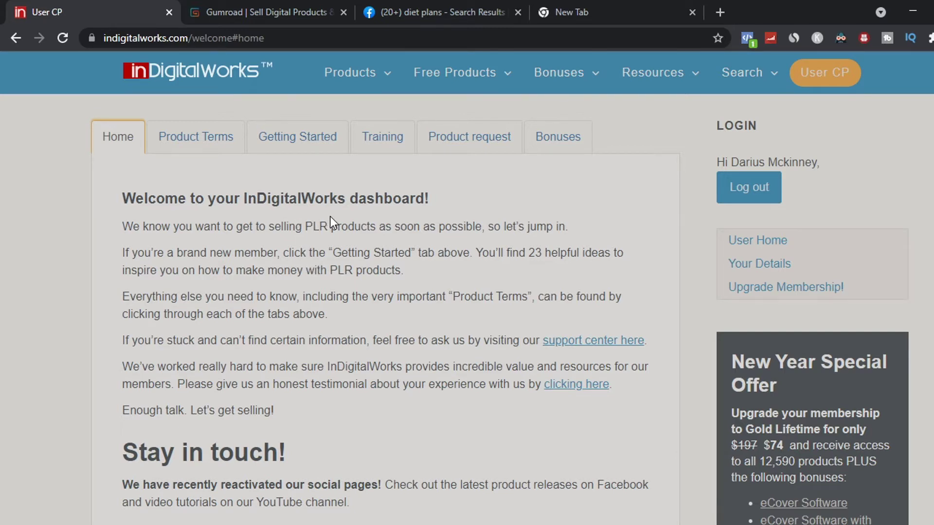
Open the Product Terms section of the member dashboard and read the explanations of all reselling and usage permissions
{"action": "left_click", "coordinate": [189, 146]}
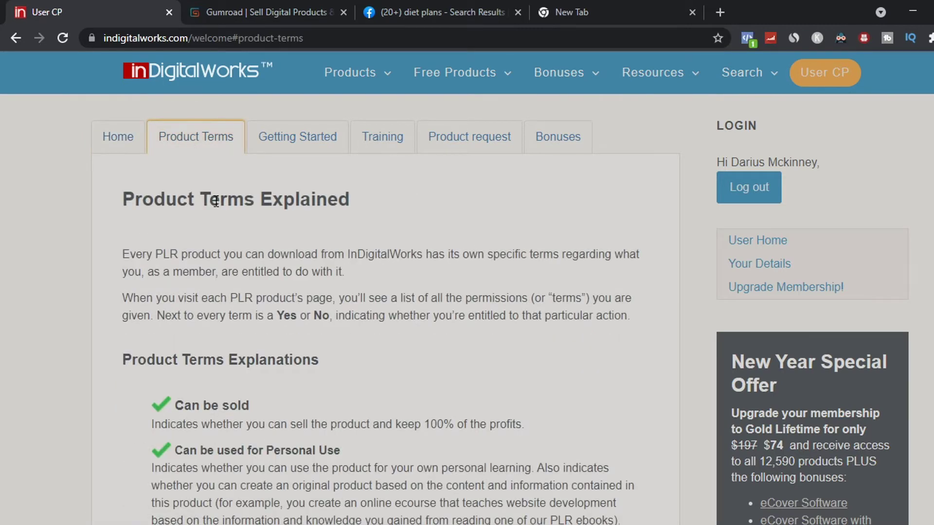
{"action": "scroll", "coordinate": [160, 219], "scroll_direction": "down", "scroll_amount": 3}
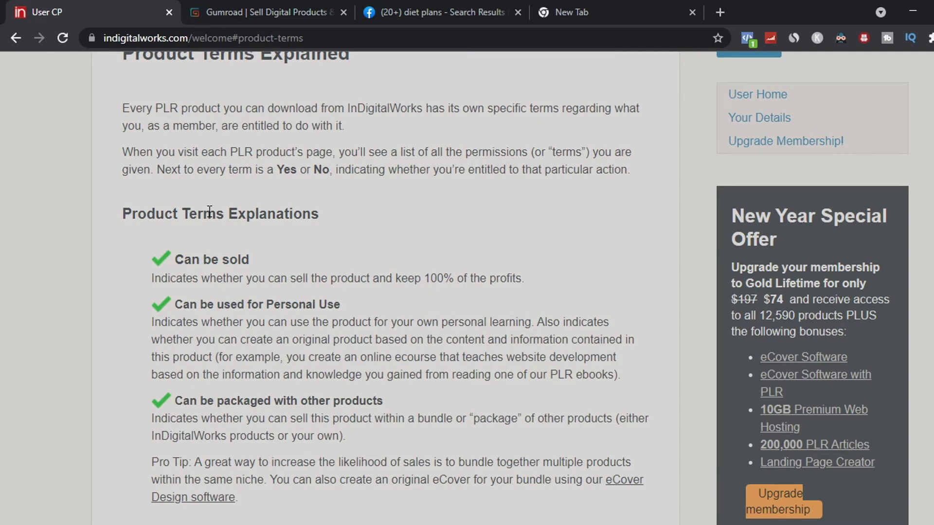
{"action": "scroll", "coordinate": [151, 210], "scroll_direction": "down", "scroll_amount": 2}
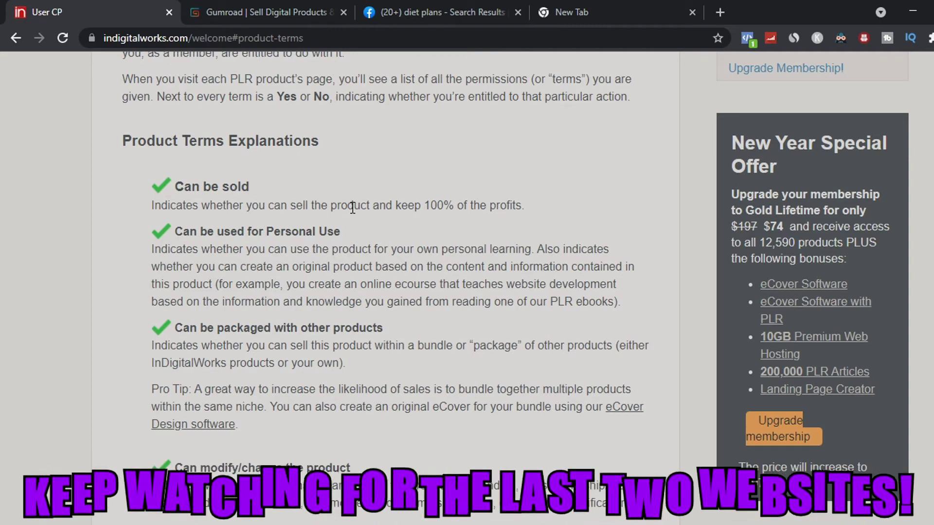
{"action": "scroll", "coordinate": [253, 210], "scroll_direction": "down", "scroll_amount": 2}
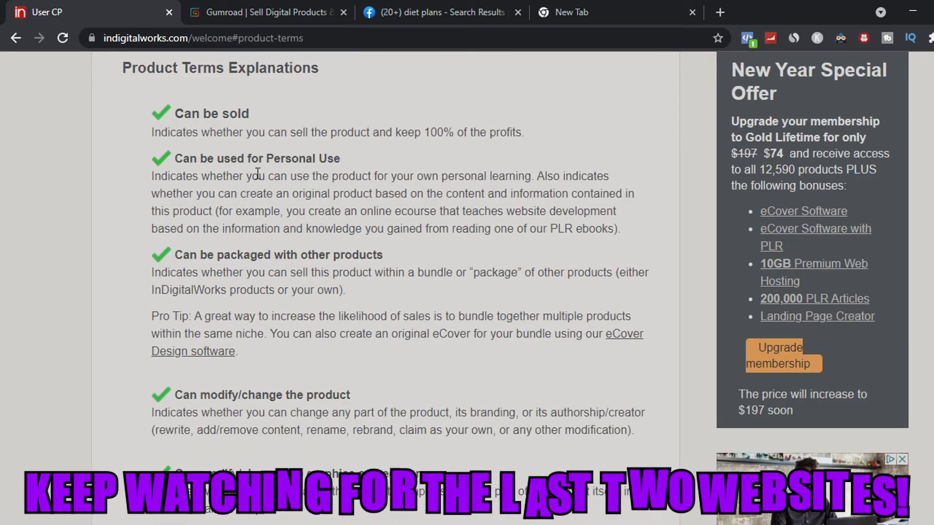
{"action": "scroll", "coordinate": [303, 171], "scroll_direction": "down", "scroll_amount": 2}
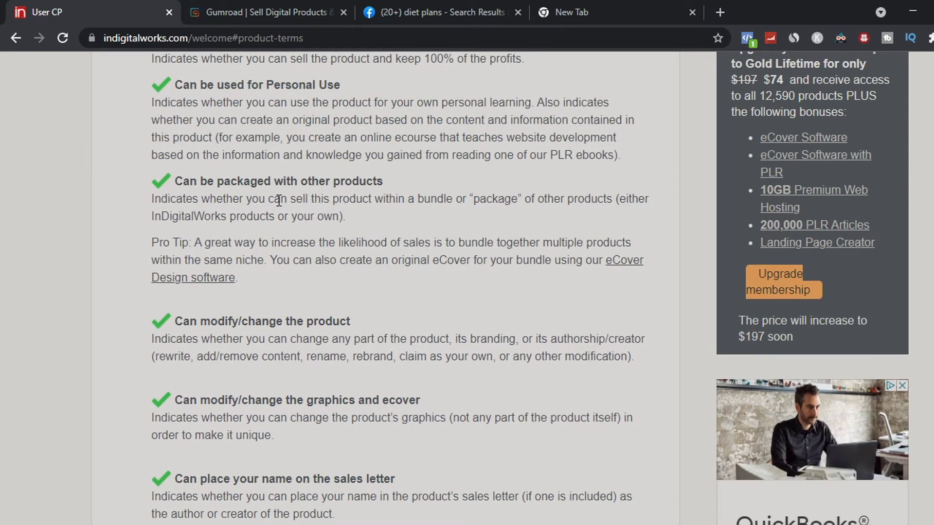
{"action": "scroll", "coordinate": [279, 200], "scroll_direction": "down", "scroll_amount": 3}
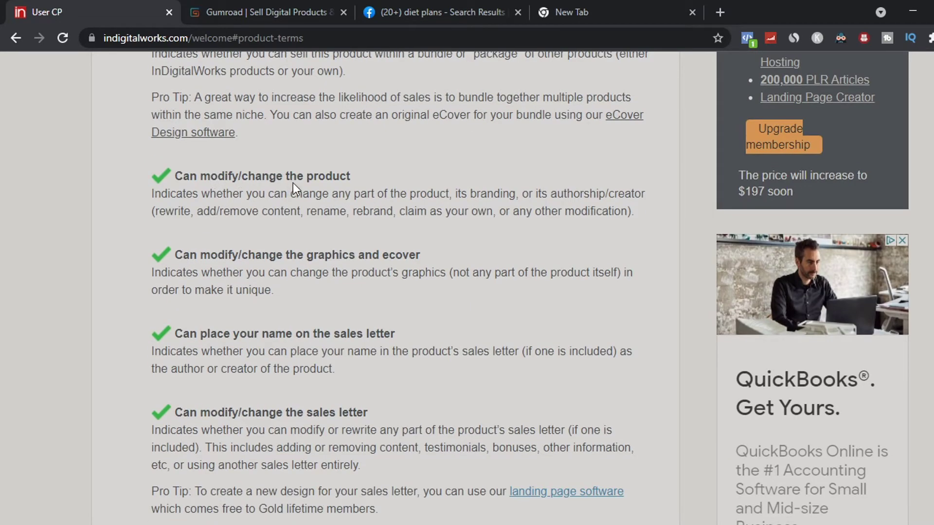
{"action": "scroll", "coordinate": [296, 177], "scroll_direction": "down", "scroll_amount": 4}
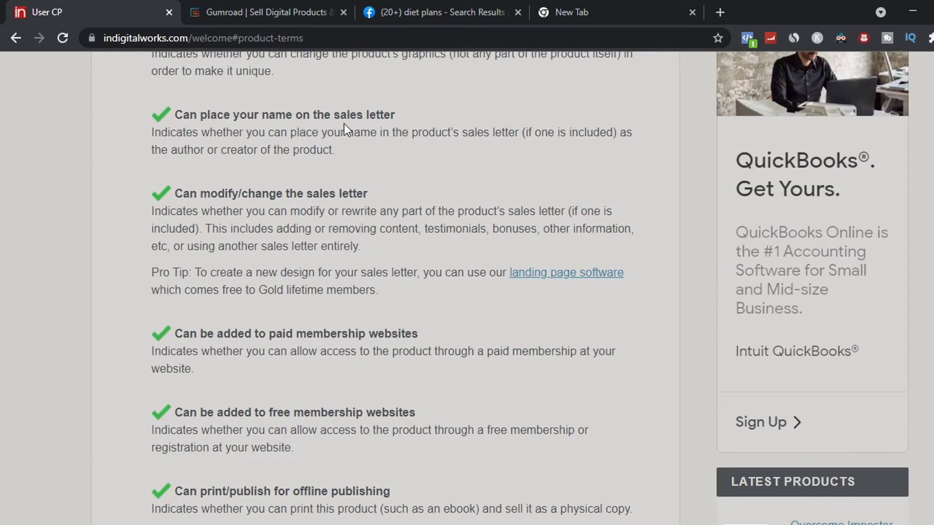
{"action": "scroll", "coordinate": [269, 148], "scroll_direction": "down", "scroll_amount": 2}
{"action": "scroll", "coordinate": [269, 147], "scroll_direction": "down", "scroll_amount": 7}
{"action": "scroll", "coordinate": [268, 144], "scroll_direction": "down", "scroll_amount": 4}
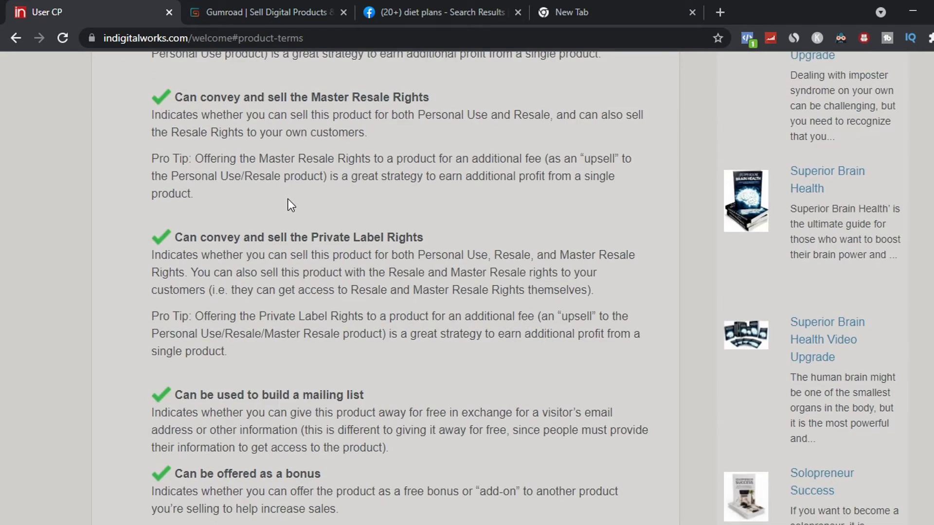
{"action": "scroll", "coordinate": [345, 243], "scroll_direction": "down", "scroll_amount": 3}
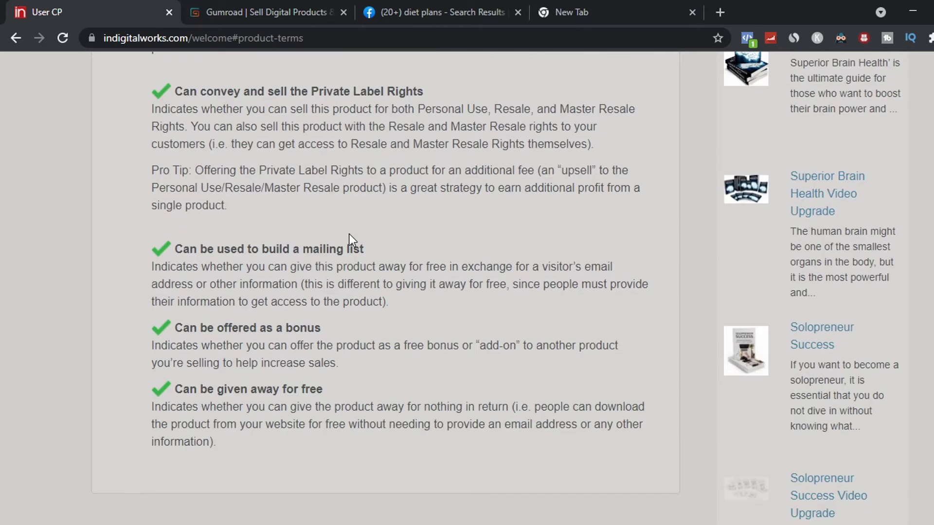
{"action": "scroll", "coordinate": [355, 239], "scroll_direction": "up", "scroll_amount": 10}
{"action": "scroll", "coordinate": [354, 241], "scroll_direction": "up", "scroll_amount": 15}
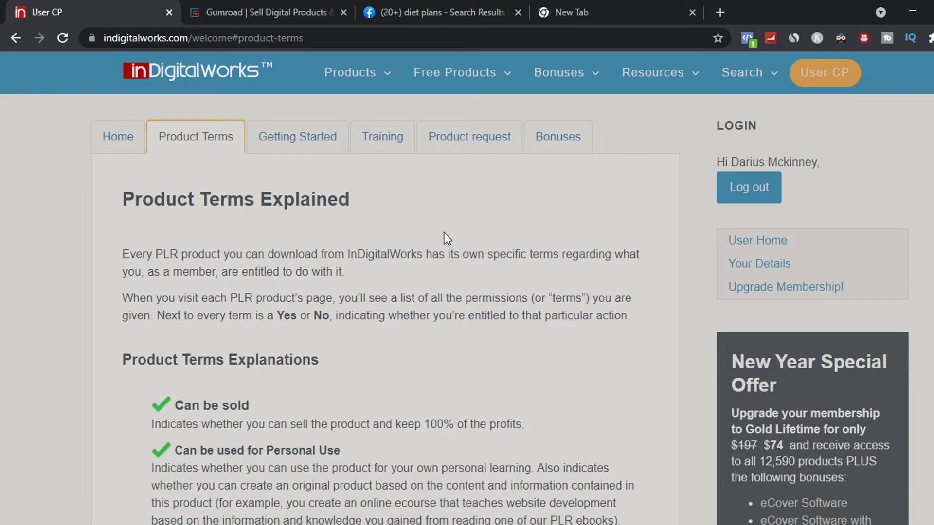
Open the Free eBooks listing and look through the titles and their license types for a product to sell
{"action": "mouse_move", "coordinate": [440, 74]}
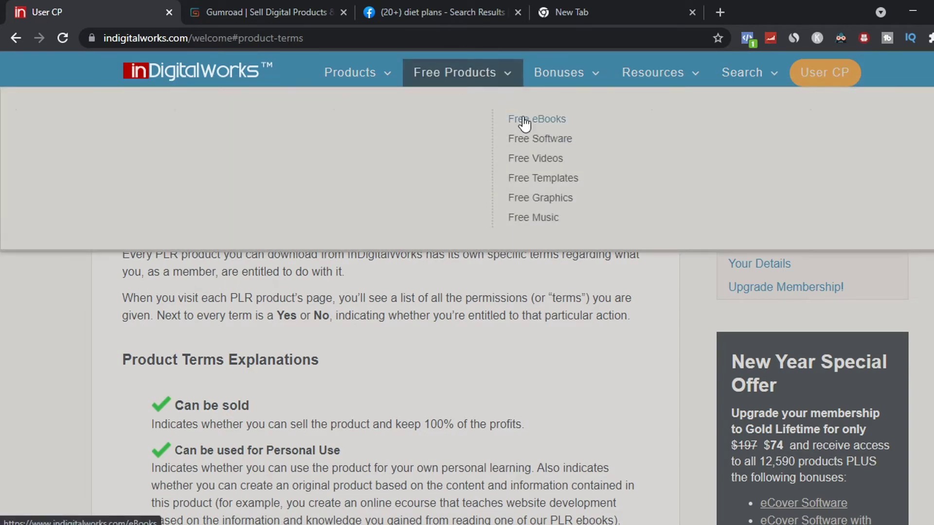
{"action": "left_click", "coordinate": [547, 127]}
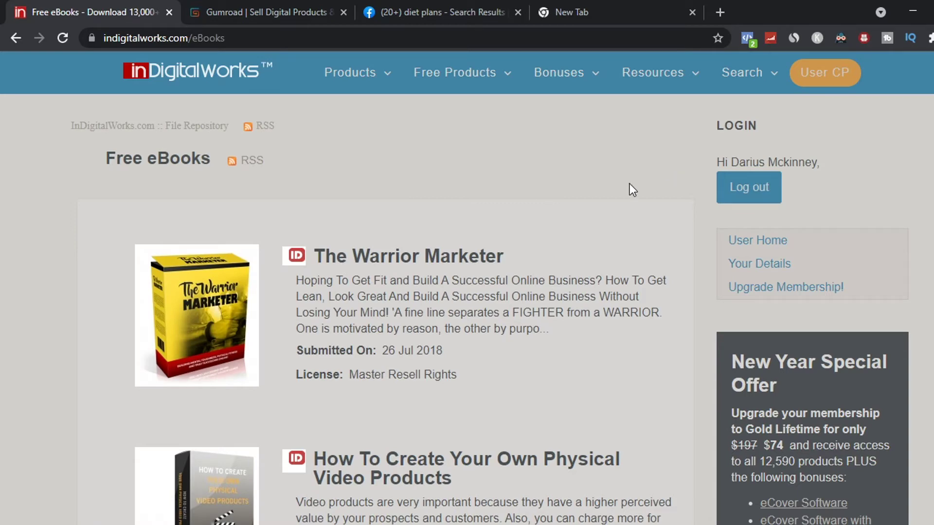
{"action": "scroll", "coordinate": [396, 252], "scroll_direction": "down", "scroll_amount": 4}
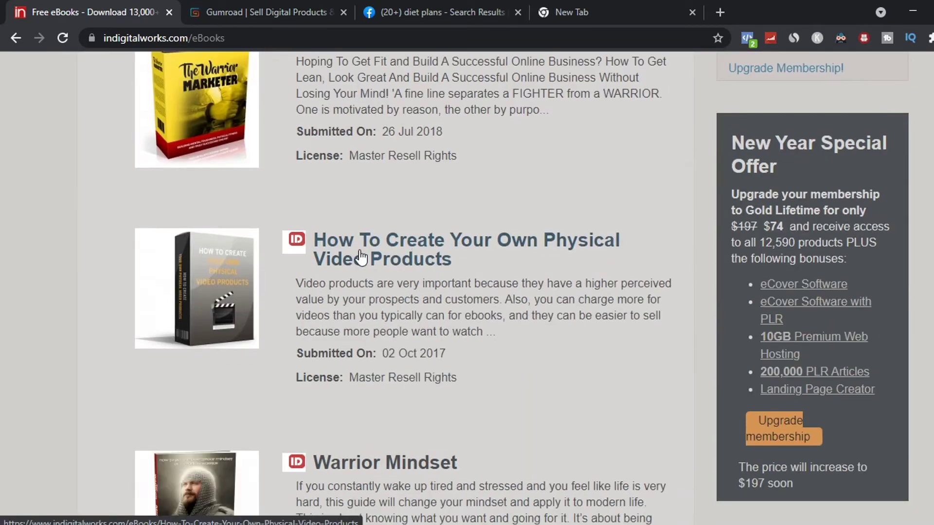
{"action": "scroll", "coordinate": [389, 254], "scroll_direction": "down", "scroll_amount": 4}
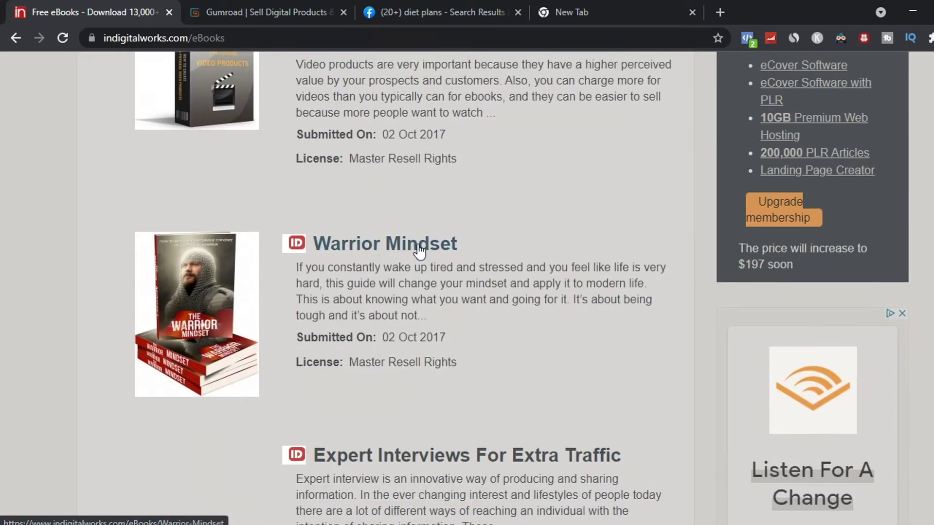
{"action": "scroll", "coordinate": [366, 251], "scroll_direction": "down", "scroll_amount": 4}
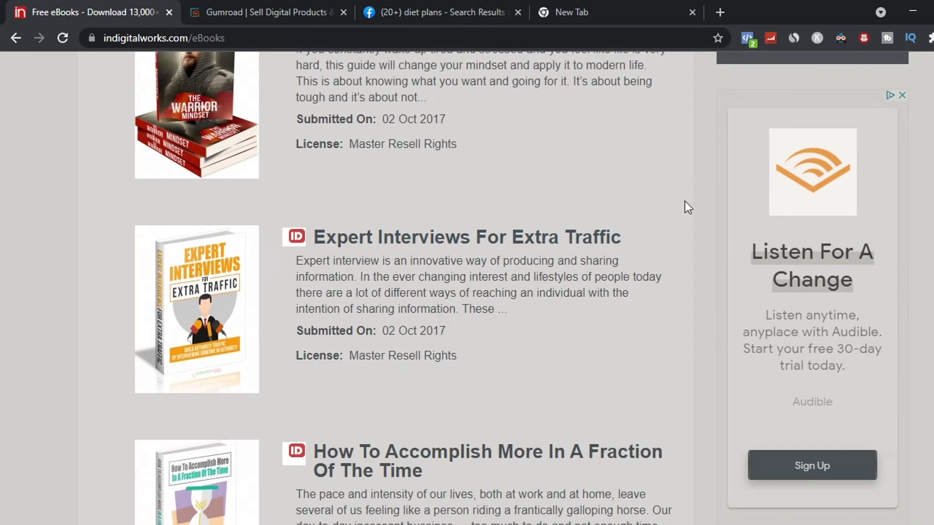
{"action": "scroll", "coordinate": [684, 201], "scroll_direction": "up", "scroll_amount": 4}
{"action": "scroll", "coordinate": [685, 201], "scroll_direction": "up", "scroll_amount": 2}
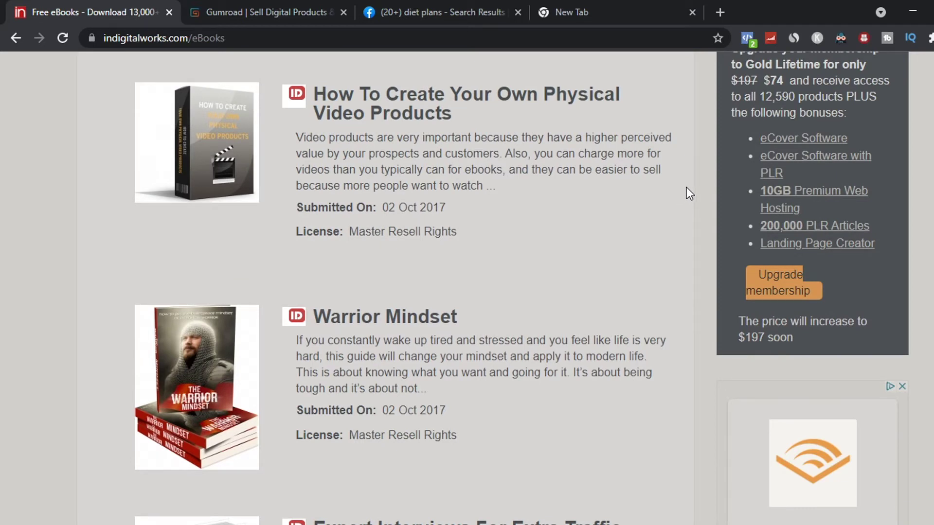
{"action": "scroll", "coordinate": [684, 185], "scroll_direction": "down", "scroll_amount": 10}
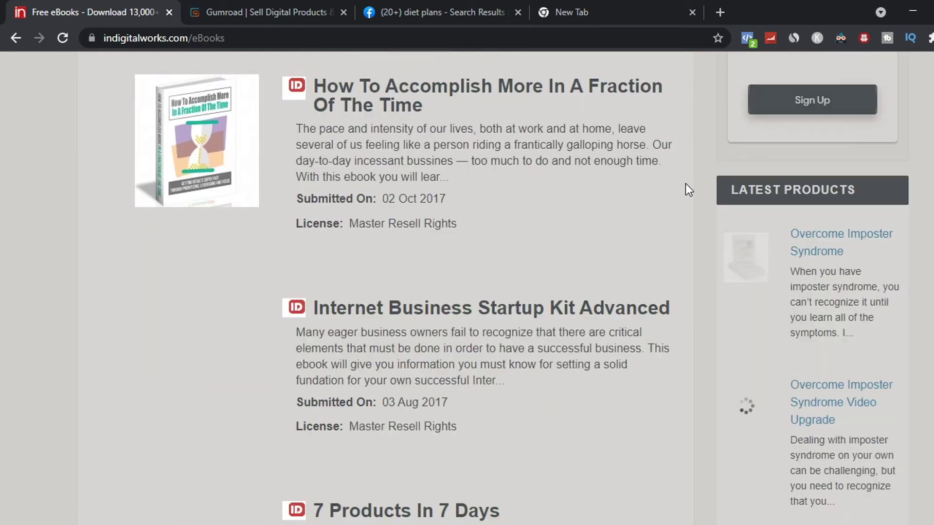
{"action": "scroll", "coordinate": [684, 183], "scroll_direction": "down", "scroll_amount": 12}
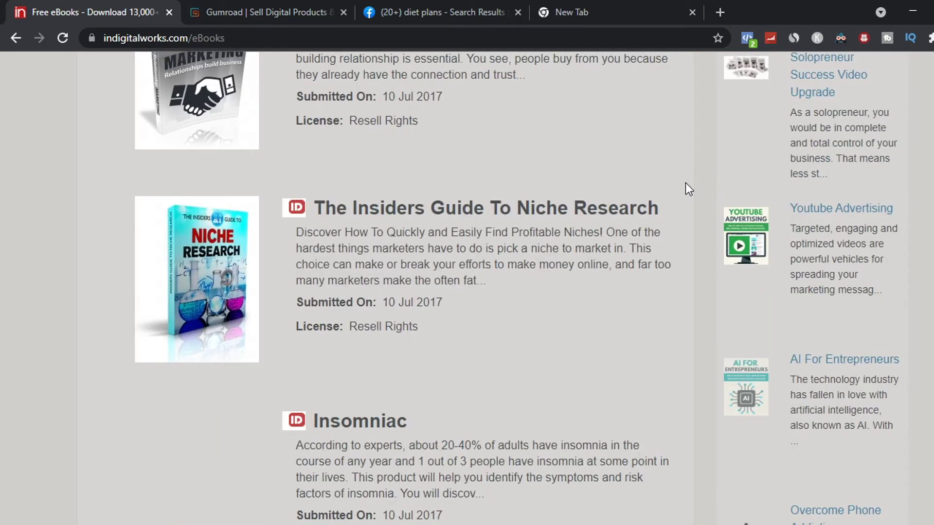
{"action": "scroll", "coordinate": [685, 183], "scroll_direction": "down", "scroll_amount": 8}
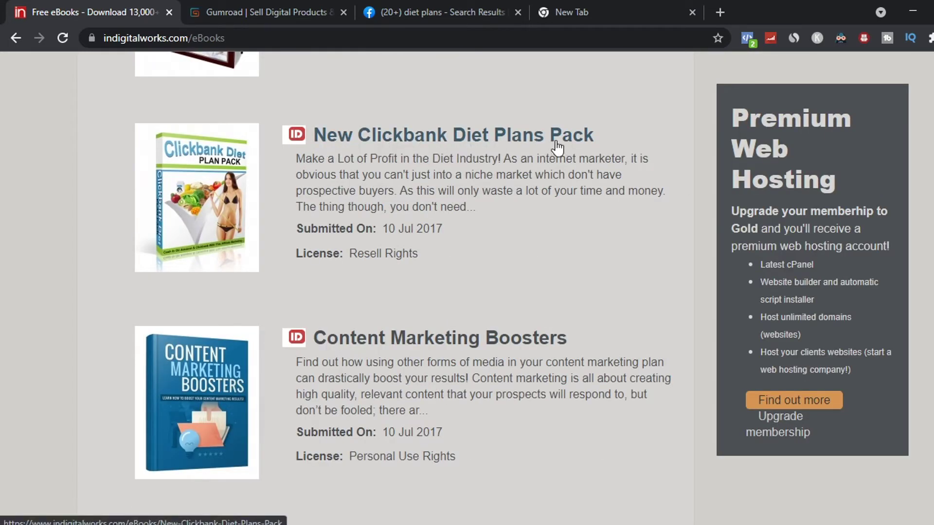
Open the New Clickbank Diet Plans Pack product page and read its description, license and permitted and prohibited uses
{"action": "left_click", "coordinate": [363, 144]}
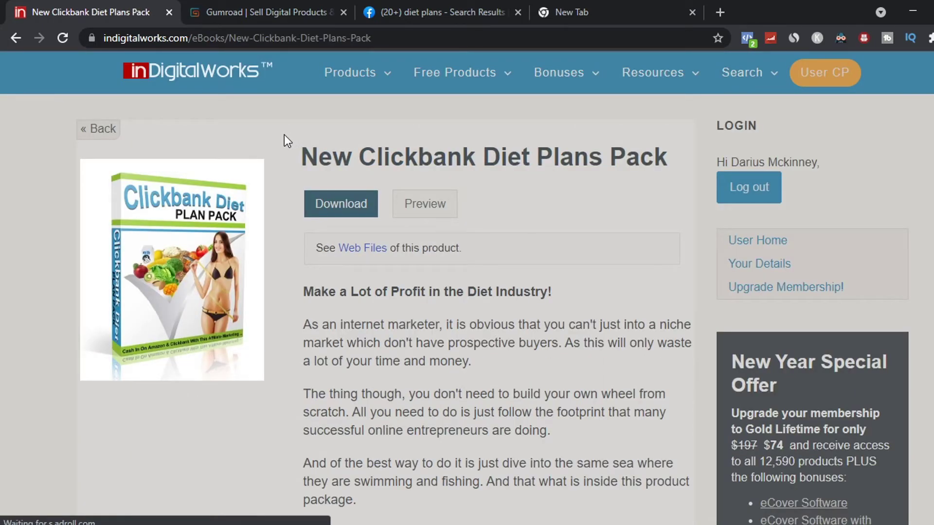
{"action": "scroll", "coordinate": [284, 135], "scroll_direction": "down", "scroll_amount": 1}
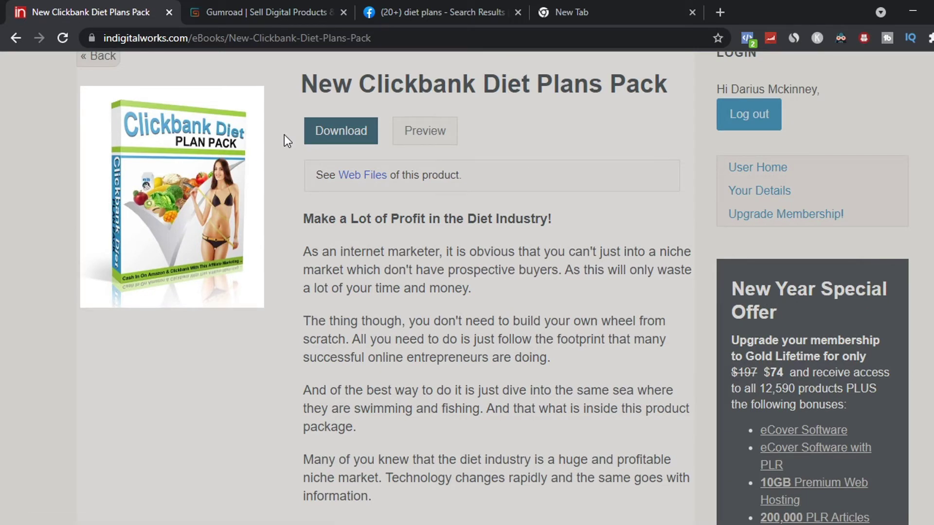
{"action": "scroll", "coordinate": [284, 135], "scroll_direction": "down", "scroll_amount": 5}
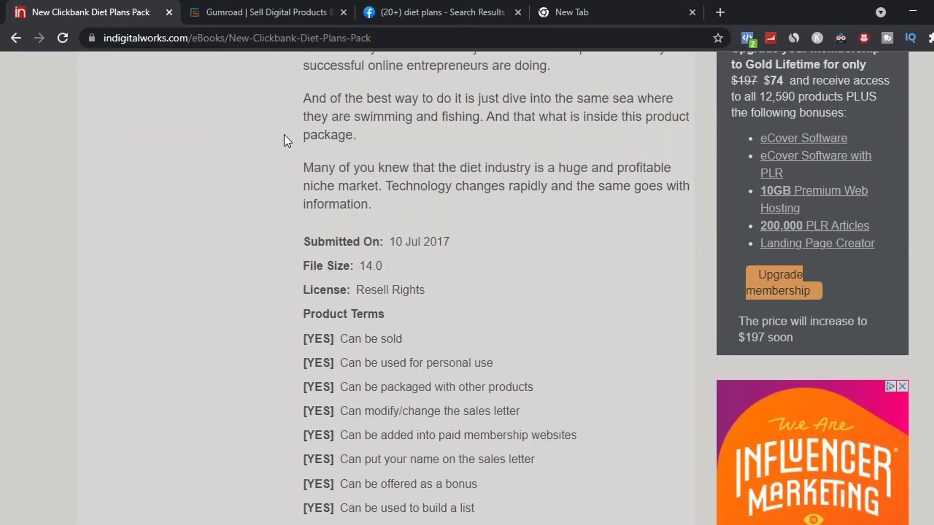
{"action": "scroll", "coordinate": [284, 135], "scroll_direction": "down", "scroll_amount": 1}
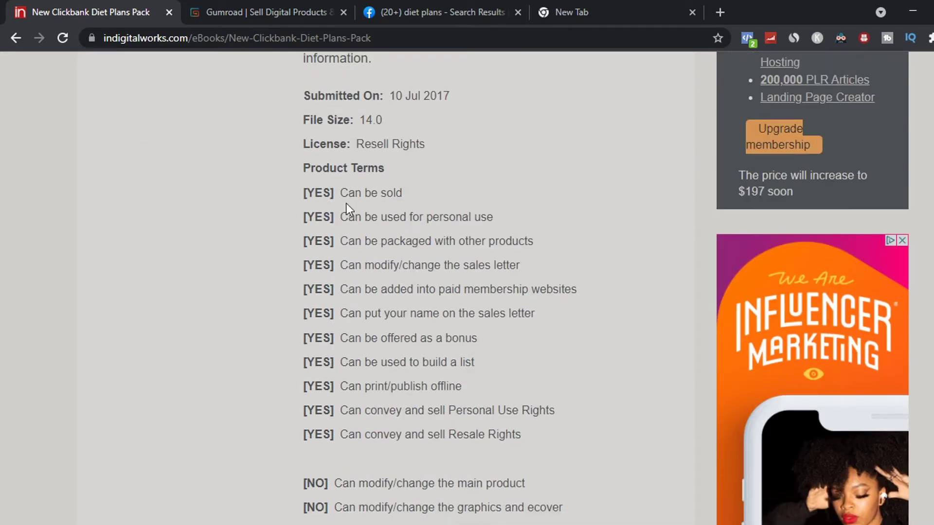
{"action": "scroll", "coordinate": [355, 217], "scroll_direction": "down", "scroll_amount": 1}
{"action": "left_click_drag", "start_coordinate": [348, 217], "coordinate": [424, 214]}
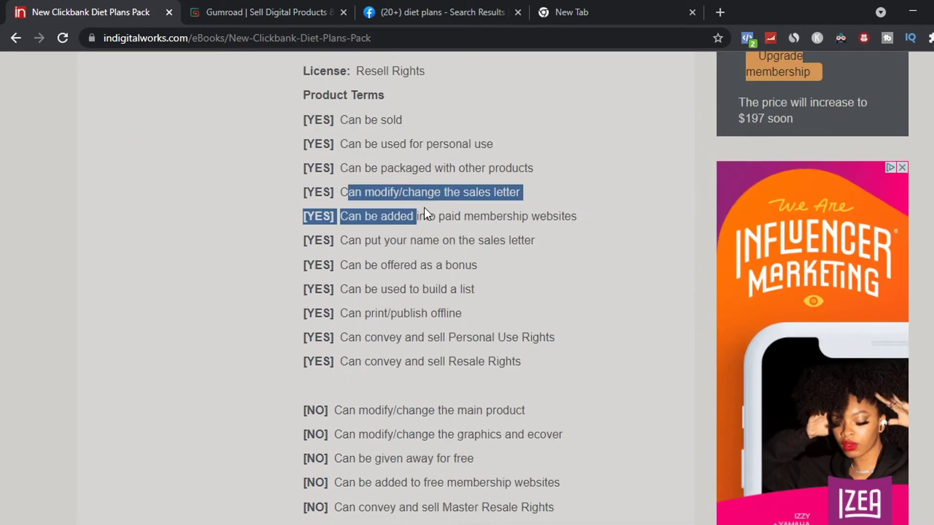
{"action": "left_click", "coordinate": [395, 174]}
{"action": "scroll", "coordinate": [438, 177], "scroll_direction": "up", "scroll_amount": 1}
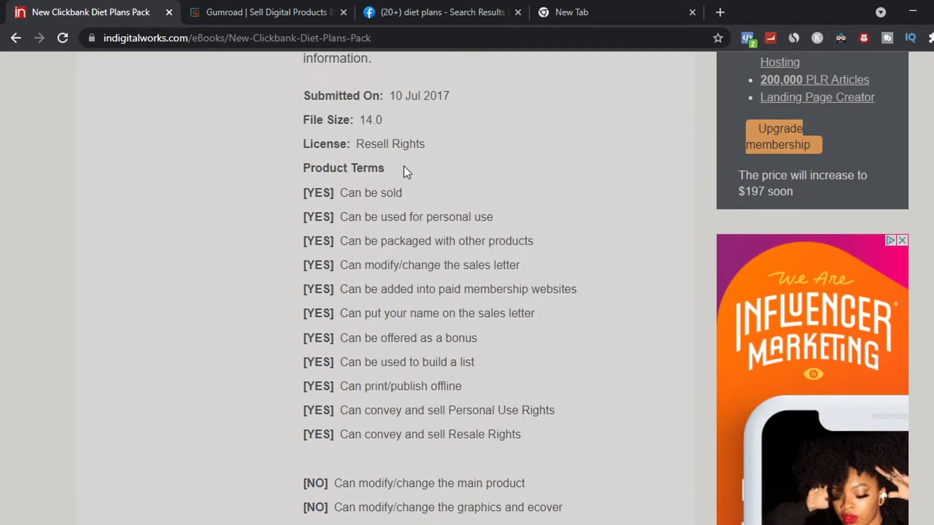
{"action": "scroll", "coordinate": [418, 168], "scroll_direction": "up", "scroll_amount": 1}
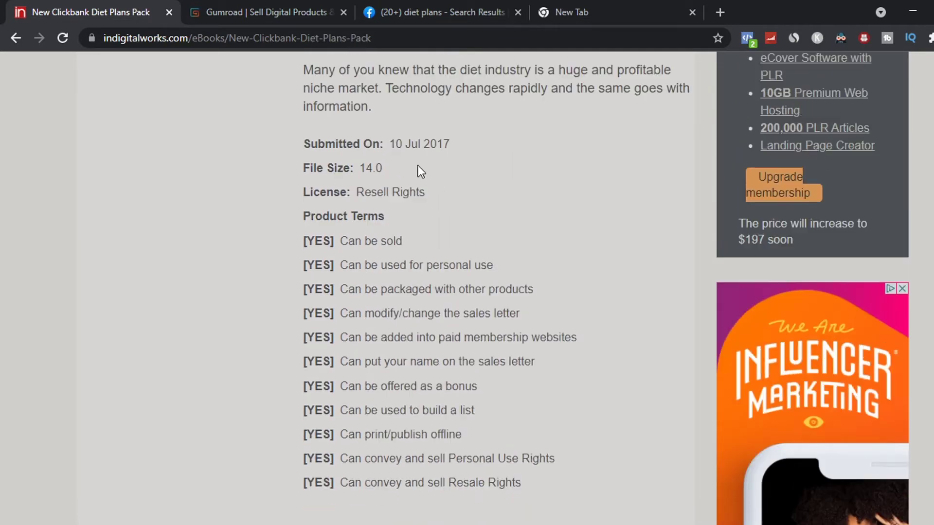
{"action": "scroll", "coordinate": [419, 170], "scroll_direction": "up", "scroll_amount": 6}
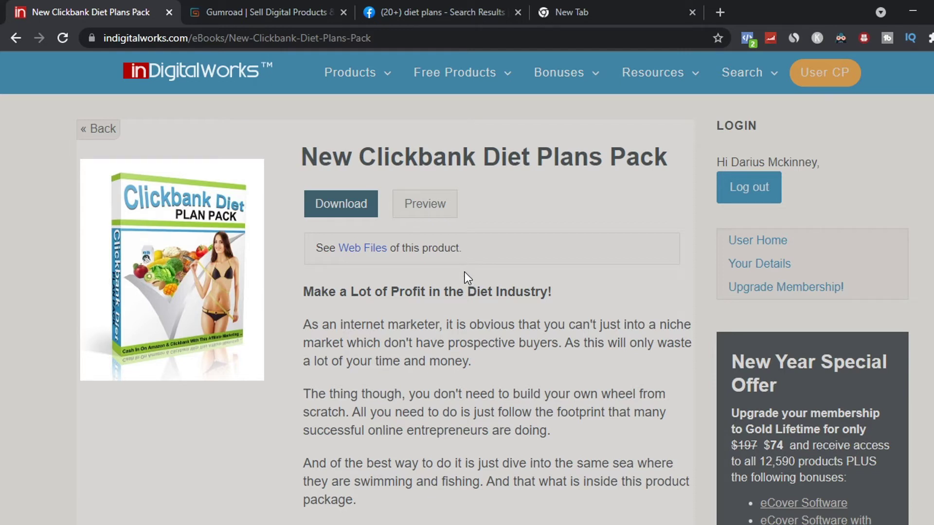
Switch to Gumroad, look over the homepage's creator earnings and success stories, and open the seller sign-up form
{"action": "left_click", "coordinate": [282, 10]}
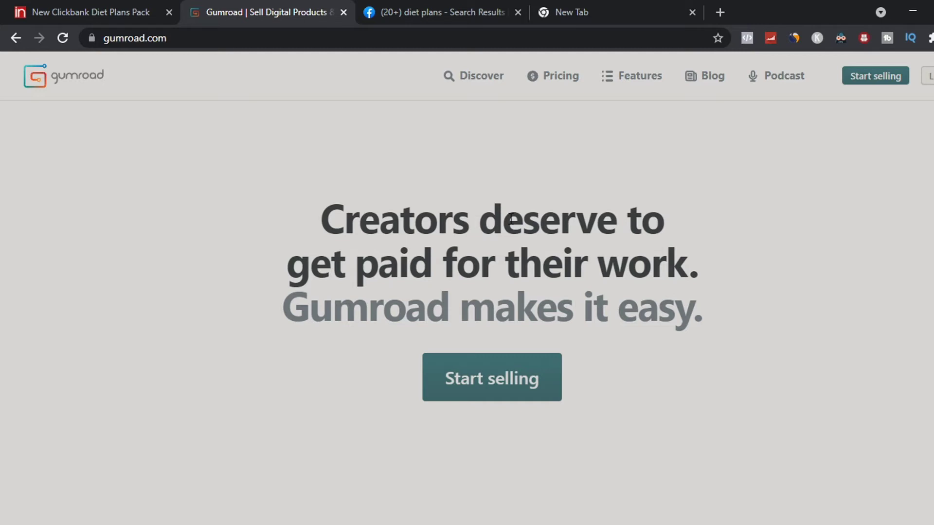
{"action": "scroll", "coordinate": [608, 197], "scroll_direction": "down", "scroll_amount": 6}
{"action": "scroll", "coordinate": [624, 188], "scroll_direction": "down", "scroll_amount": 2}
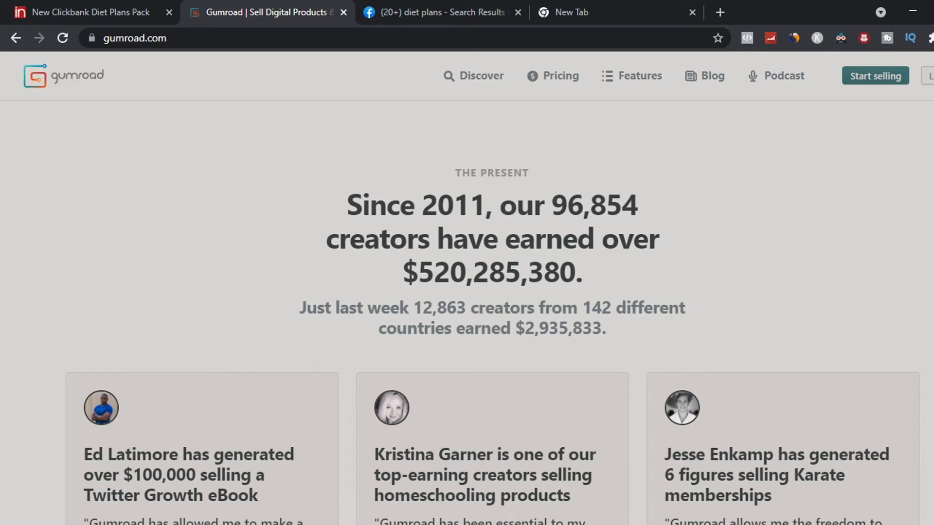
{"action": "scroll", "coordinate": [492, 321], "scroll_direction": "down", "scroll_amount": 5}
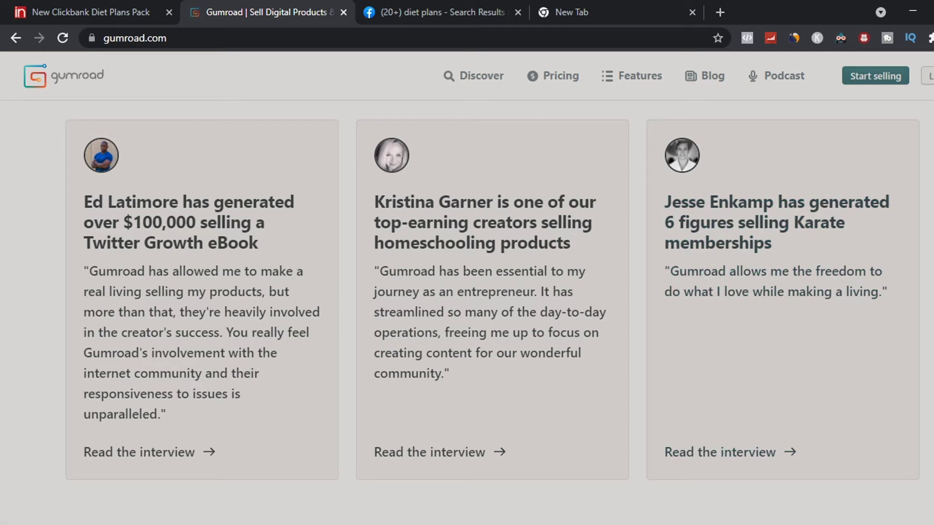
{"action": "scroll", "coordinate": [492, 312], "scroll_direction": "up", "scroll_amount": 15}
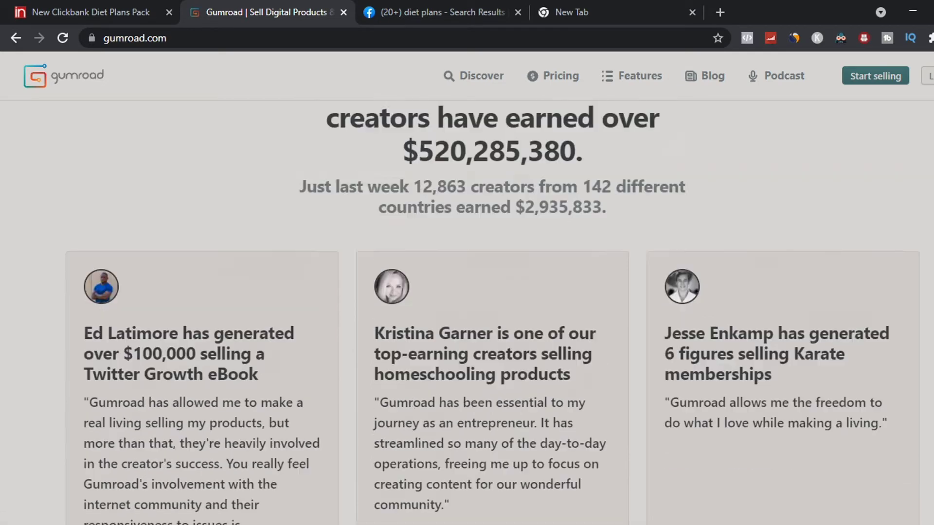
{"action": "scroll", "coordinate": [492, 311], "scroll_direction": "up", "scroll_amount": 1}
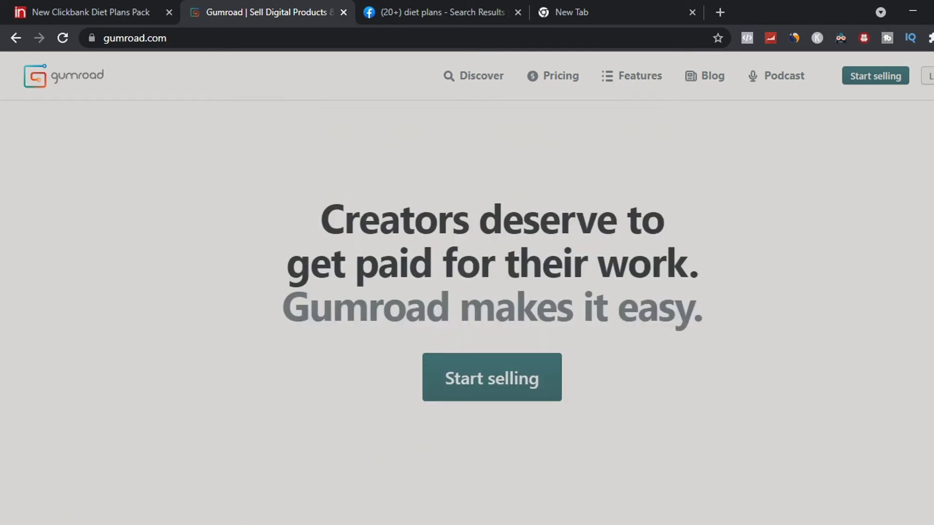
{"action": "left_click", "coordinate": [488, 389]}
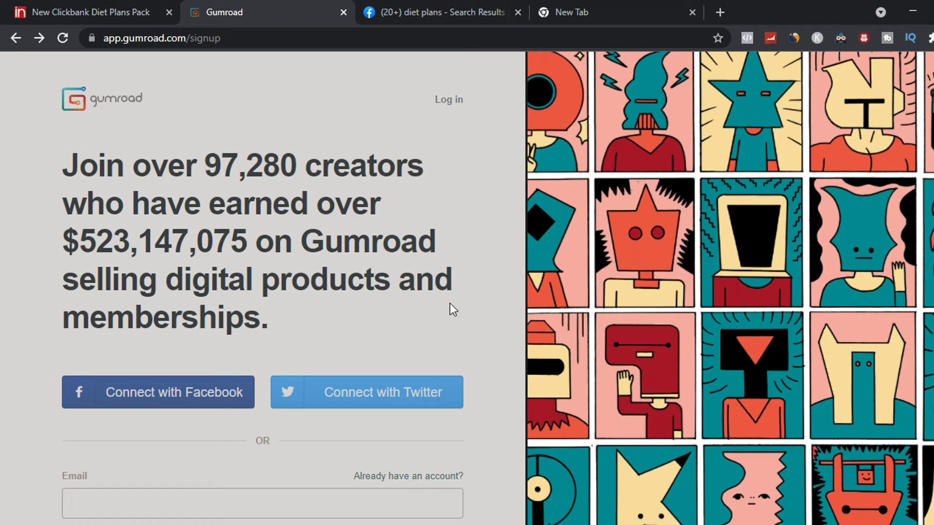
{"action": "scroll", "coordinate": [447, 316], "scroll_direction": "down", "scroll_amount": 3}
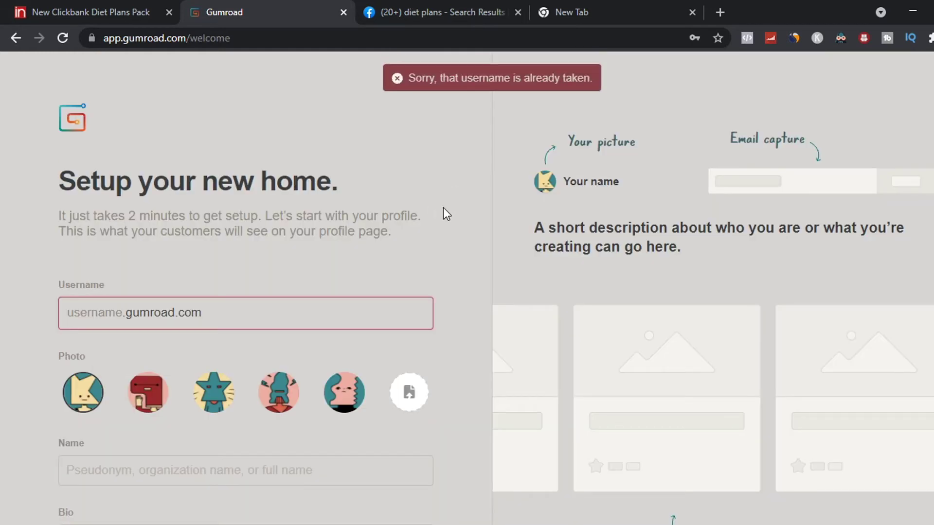
Set up the profile with username dietplanspack1, name "ClickBank Diet Plans Pack", bio "Best Selling Diet Plan Ebook on The Market" and community Education, and submit it
{"action": "scroll", "coordinate": [179, 208], "scroll_direction": "down", "scroll_amount": 2}
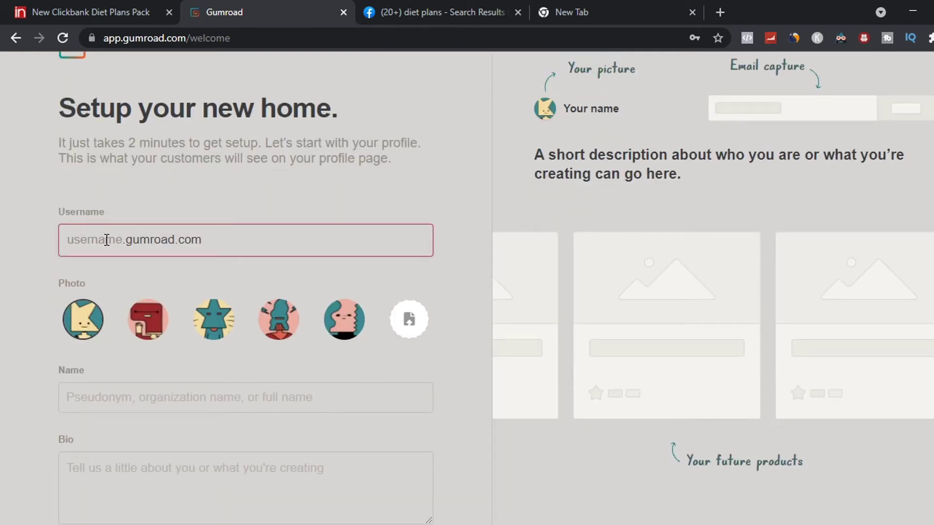
{"action": "scroll", "coordinate": [99, 232], "scroll_direction": "down", "scroll_amount": 2}
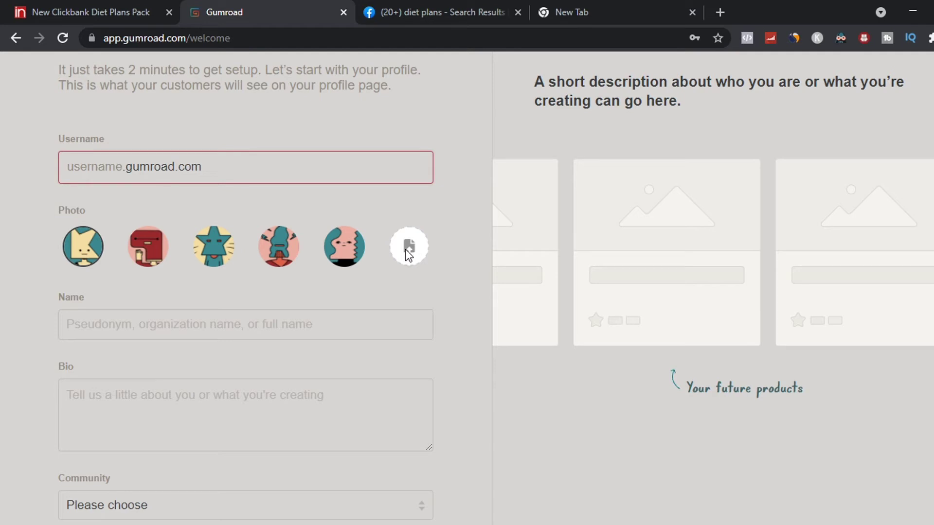
{"action": "scroll", "coordinate": [92, 217], "scroll_direction": "down", "scroll_amount": 2}
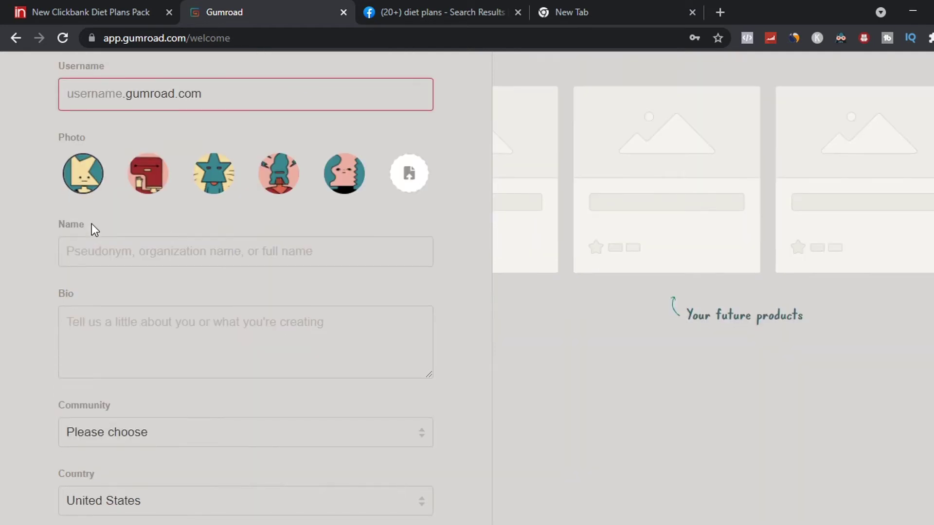
{"action": "scroll", "coordinate": [115, 316], "scroll_direction": "down", "scroll_amount": 4}
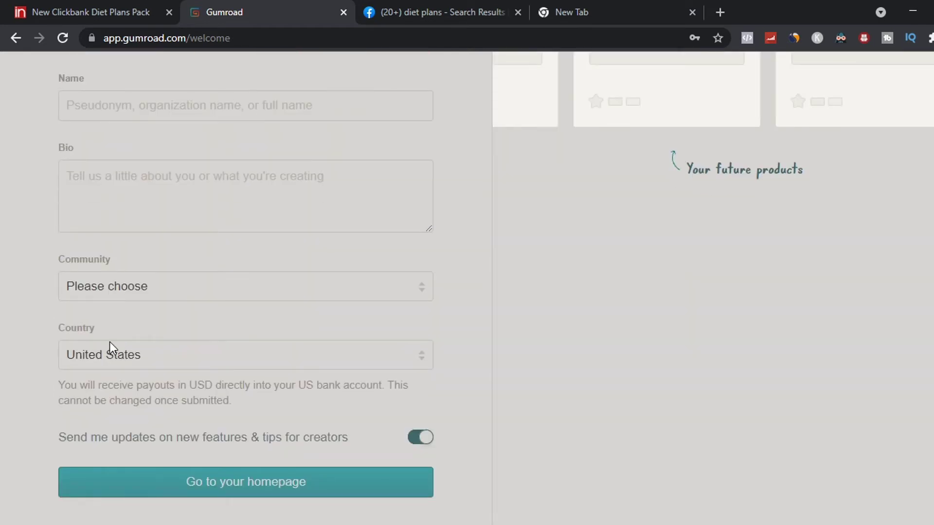
{"action": "scroll", "coordinate": [156, 331], "scroll_direction": "up", "scroll_amount": 5}
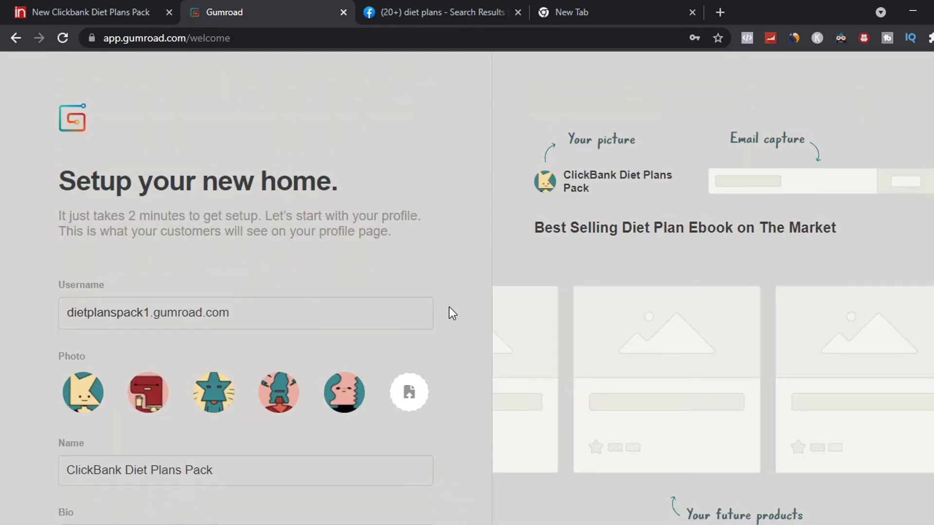
{"action": "scroll", "coordinate": [440, 292], "scroll_direction": "down", "scroll_amount": 5}
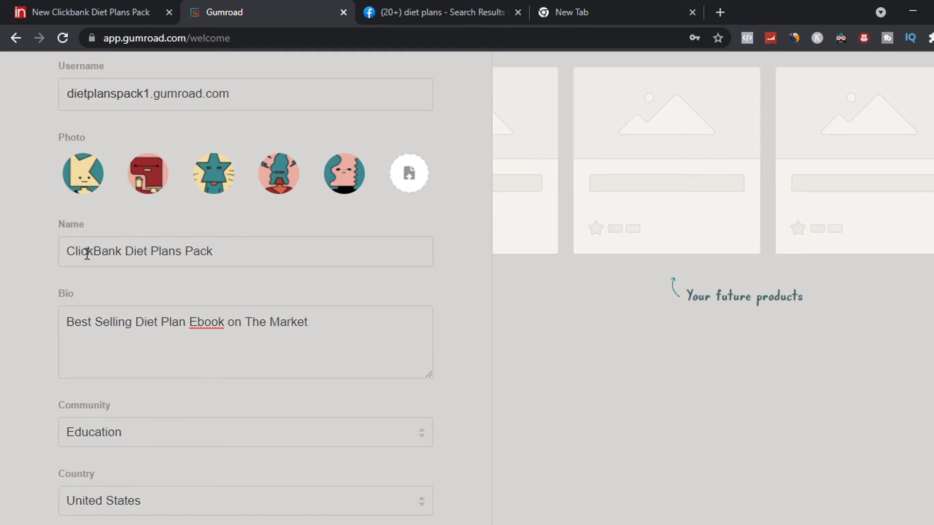
{"action": "scroll", "coordinate": [206, 248], "scroll_direction": "down", "scroll_amount": 2}
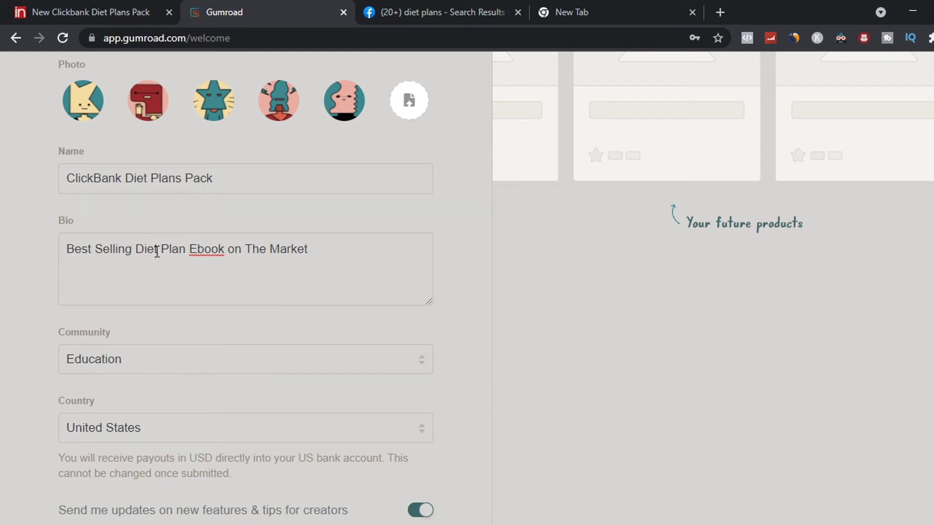
{"action": "scroll", "coordinate": [146, 282], "scroll_direction": "down", "scroll_amount": 2}
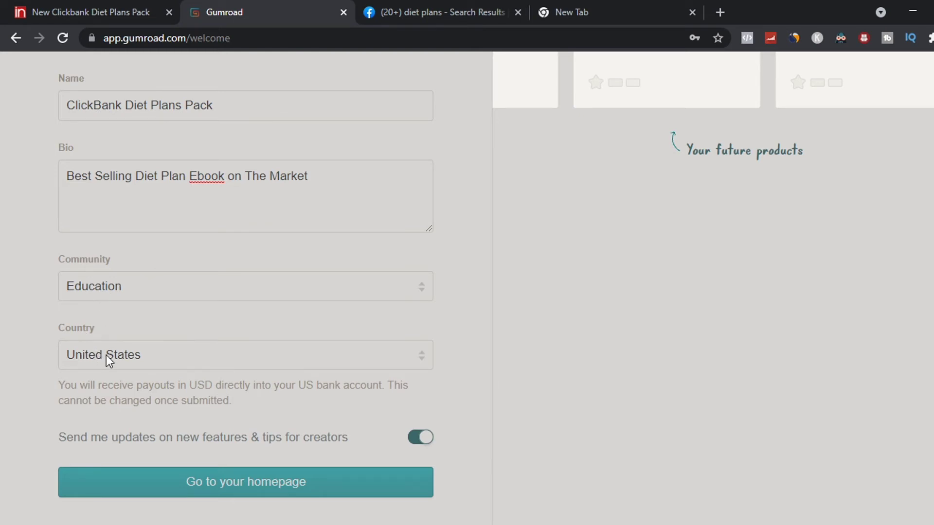
{"action": "scroll", "coordinate": [101, 355], "scroll_direction": "down", "scroll_amount": 1}
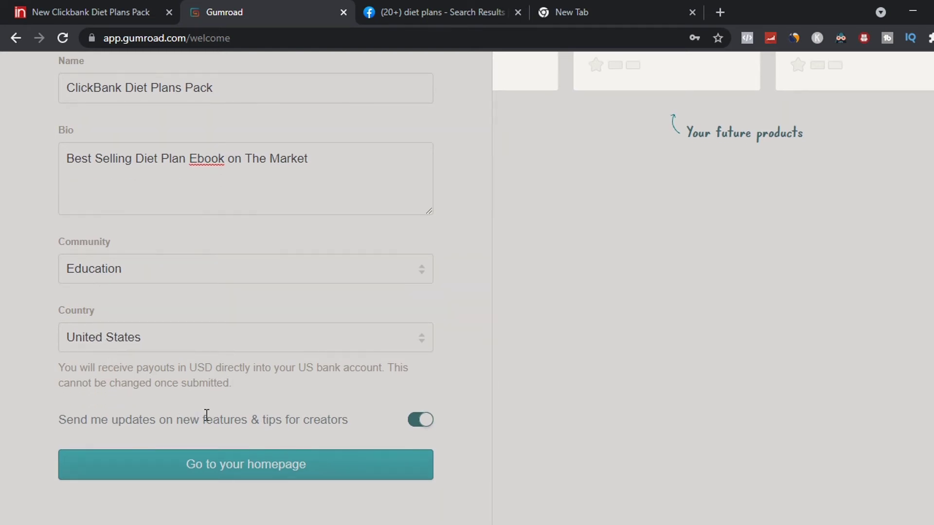
{"action": "left_click", "coordinate": [261, 469]}
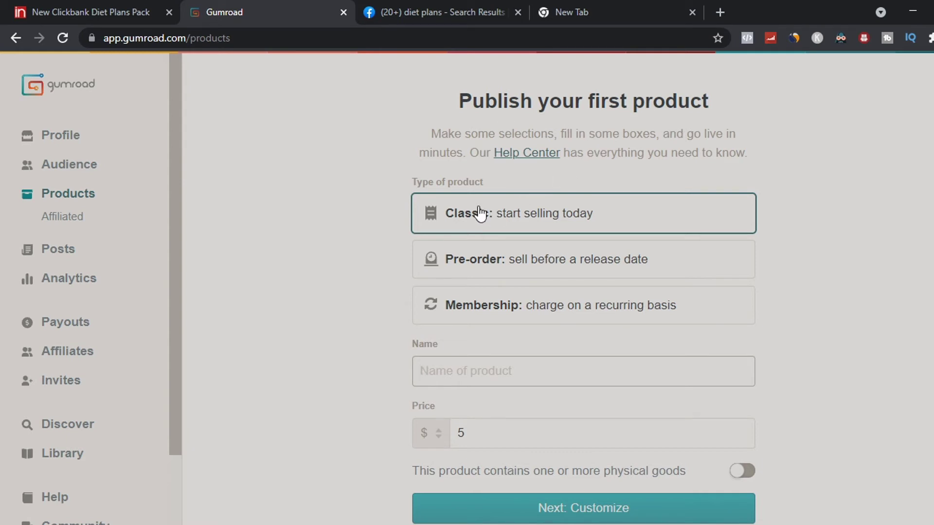
Create a Classic product named "Clickbank Diet Plan" priced at $60 and continue to its customization page
{"action": "scroll", "coordinate": [440, 183], "scroll_direction": "down", "scroll_amount": 1}
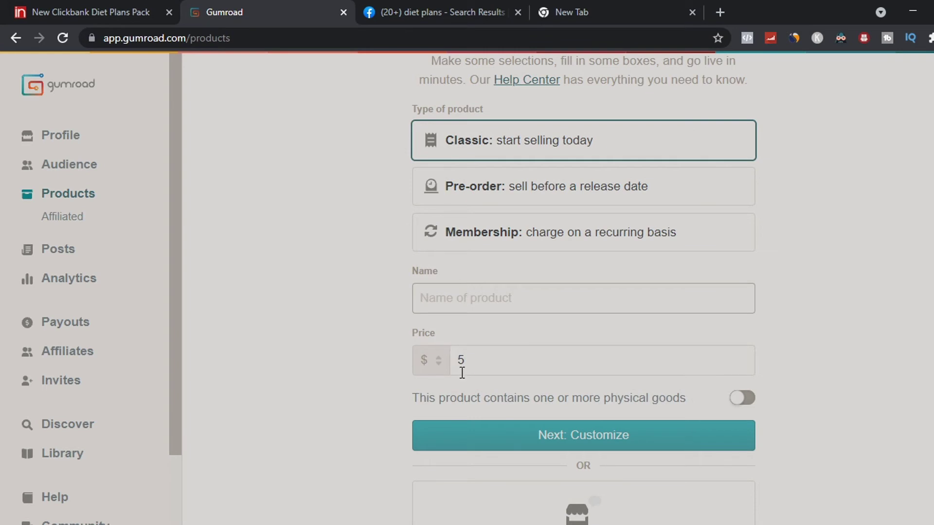
{"action": "scroll", "coordinate": [460, 359], "scroll_direction": "down", "scroll_amount": 2}
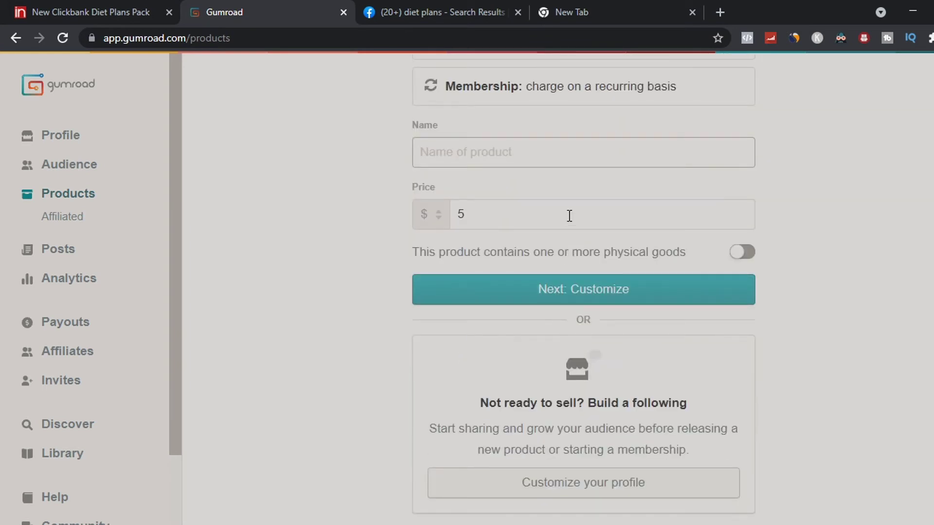
{"action": "scroll", "coordinate": [606, 242], "scroll_direction": "up", "scroll_amount": 2}
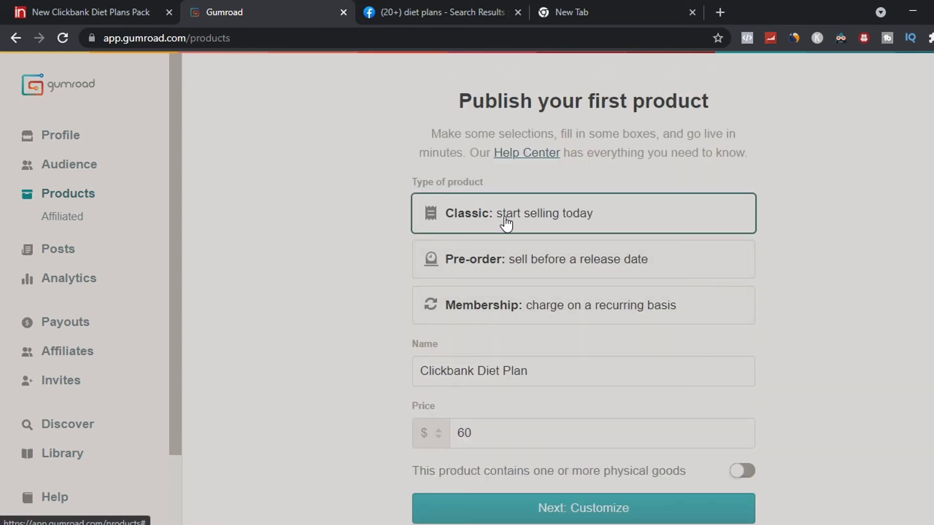
{"action": "scroll", "coordinate": [572, 217], "scroll_direction": "down", "scroll_amount": 3}
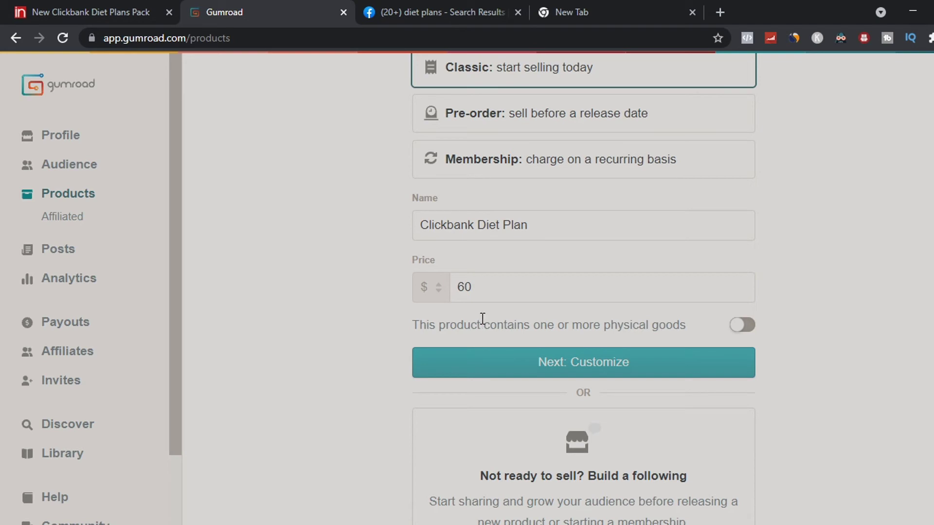
{"action": "left_click", "coordinate": [575, 373]}
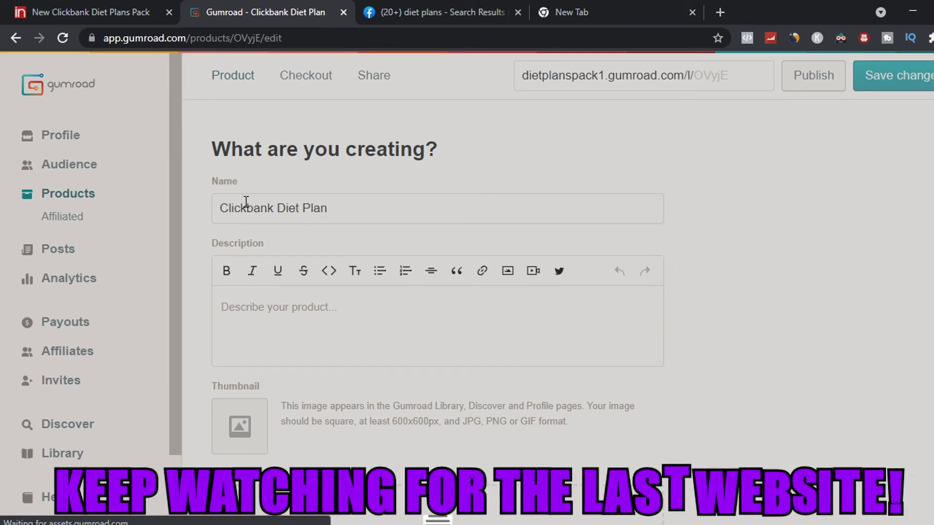
Enter the product description "ClickBank Ebook Showing How To Diet The Right Way And Lose Weight FAST" and add the diet plan pack image as cover
{"action": "scroll", "coordinate": [243, 205], "scroll_direction": "down", "scroll_amount": 3}
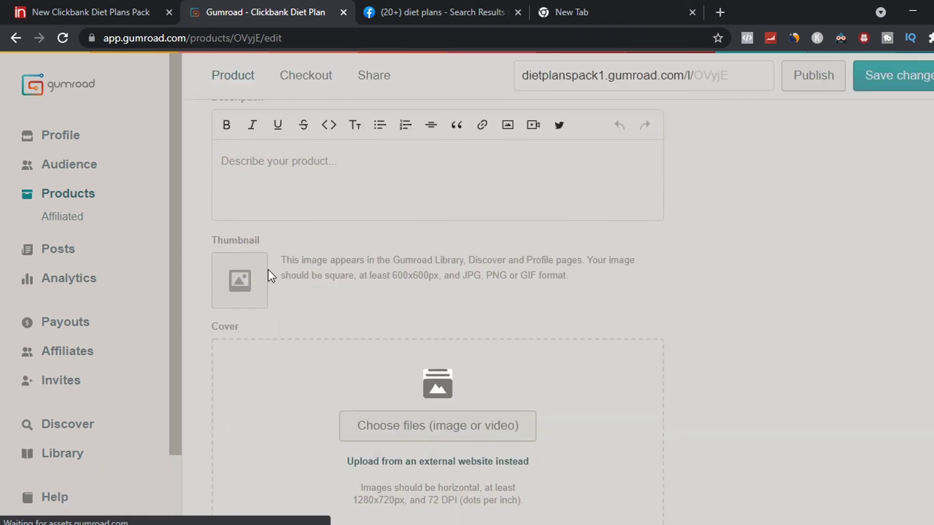
{"action": "scroll", "coordinate": [304, 272], "scroll_direction": "down", "scroll_amount": 3}
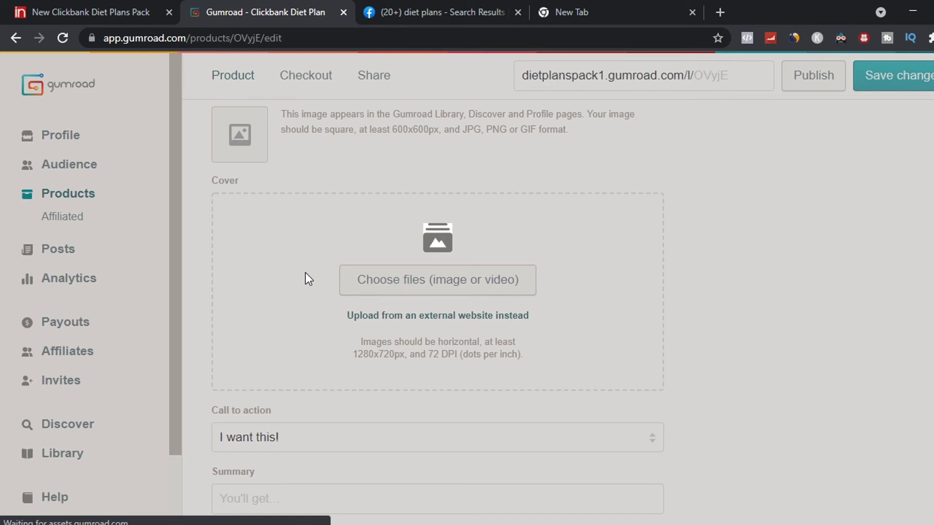
{"action": "scroll", "coordinate": [305, 272], "scroll_direction": "down", "scroll_amount": 6}
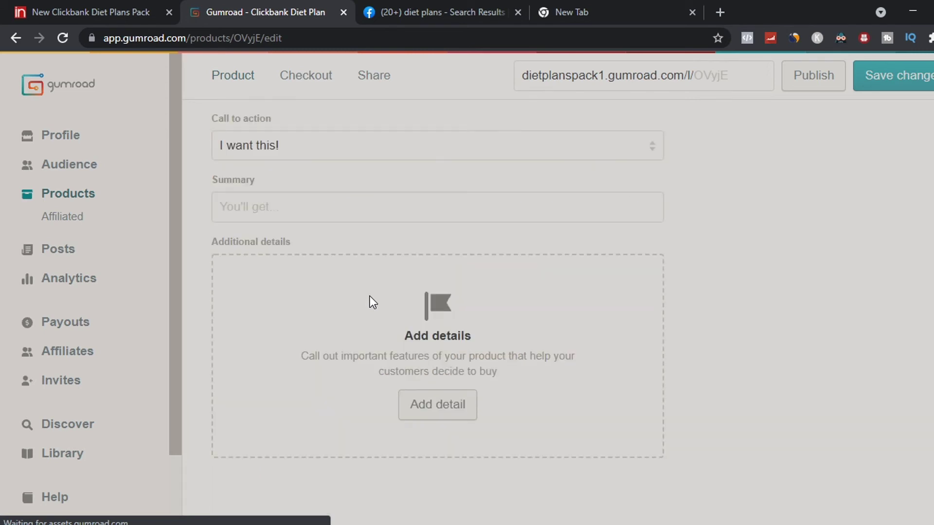
{"action": "scroll", "coordinate": [371, 295], "scroll_direction": "down", "scroll_amount": 2}
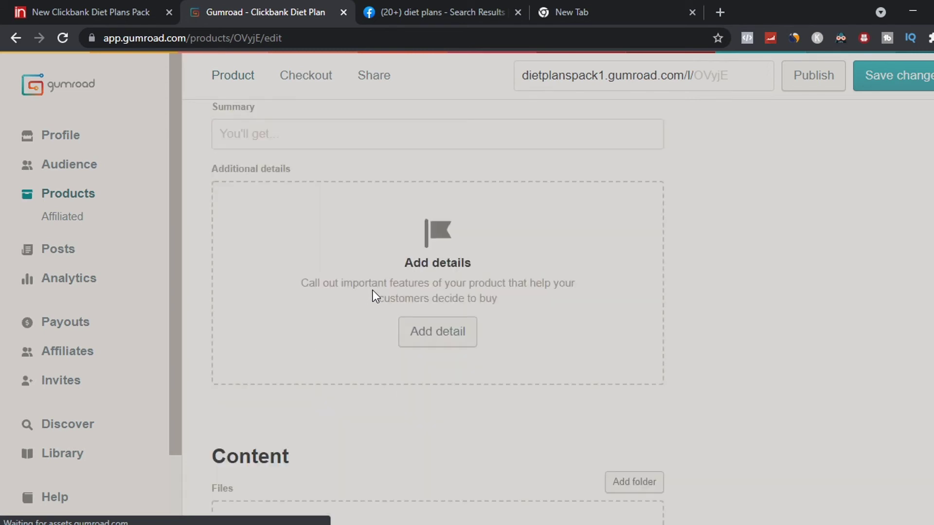
{"action": "scroll", "coordinate": [438, 287], "scroll_direction": "down", "scroll_amount": 4}
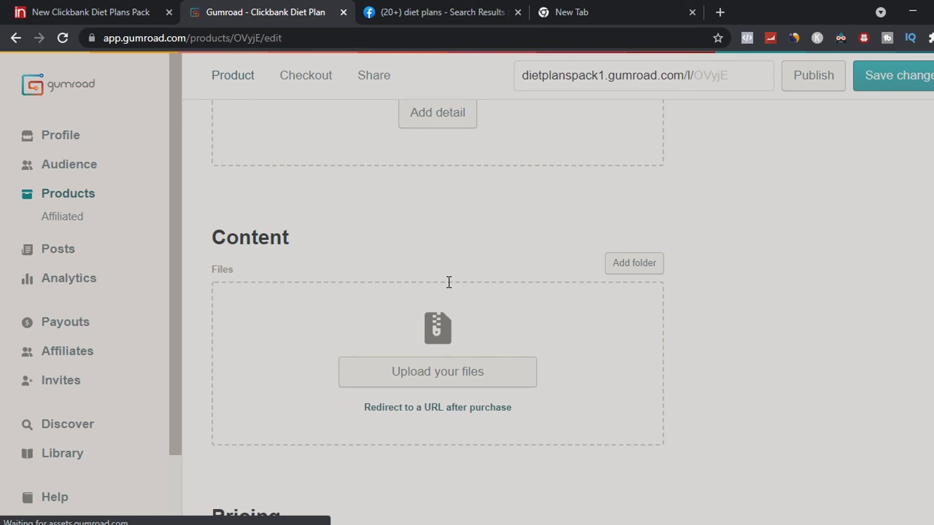
{"action": "scroll", "coordinate": [696, 260], "scroll_direction": "up", "scroll_amount": 15}
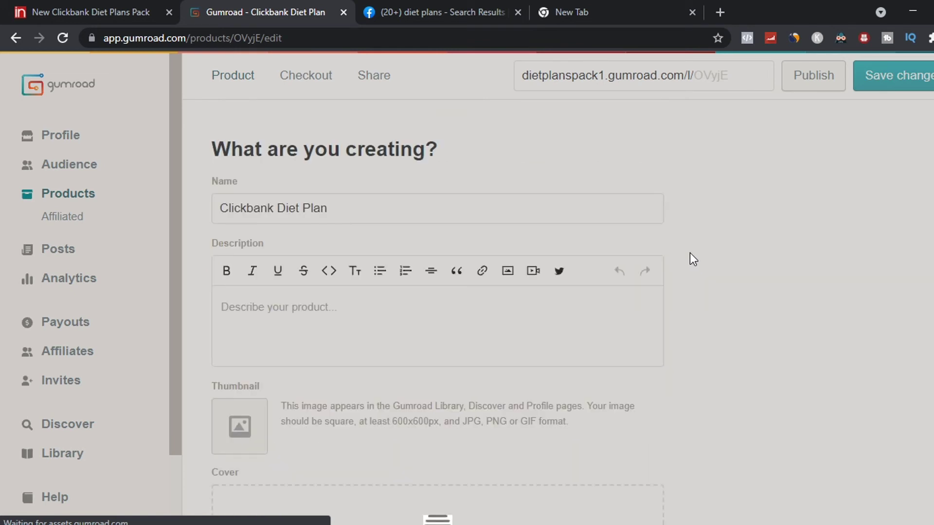
{"action": "type", "text": "ClickBank Ebook Showing How To Diet The Right Way And Lose Weight FAST"}
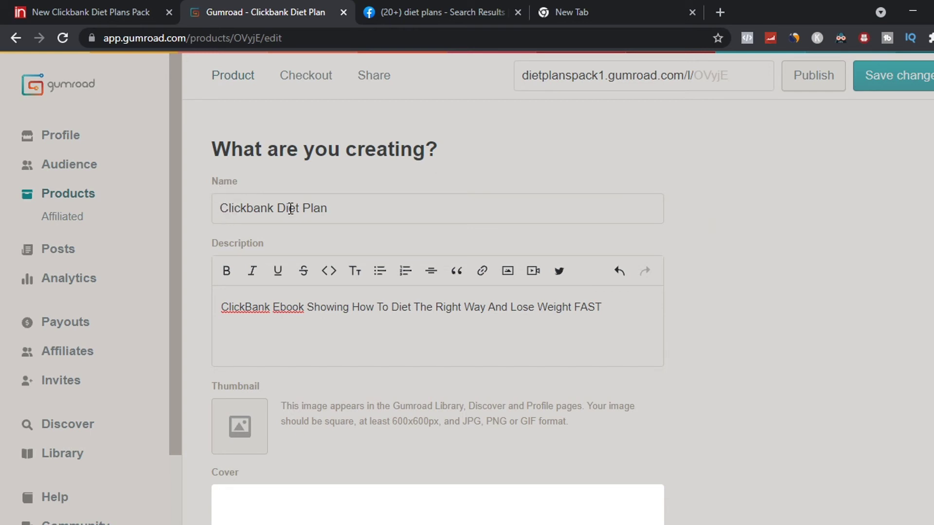
Check the cover image and set the product summary to "$597 Worth Of Info Inside"
{"action": "scroll", "coordinate": [315, 209], "scroll_direction": "down", "scroll_amount": 1}
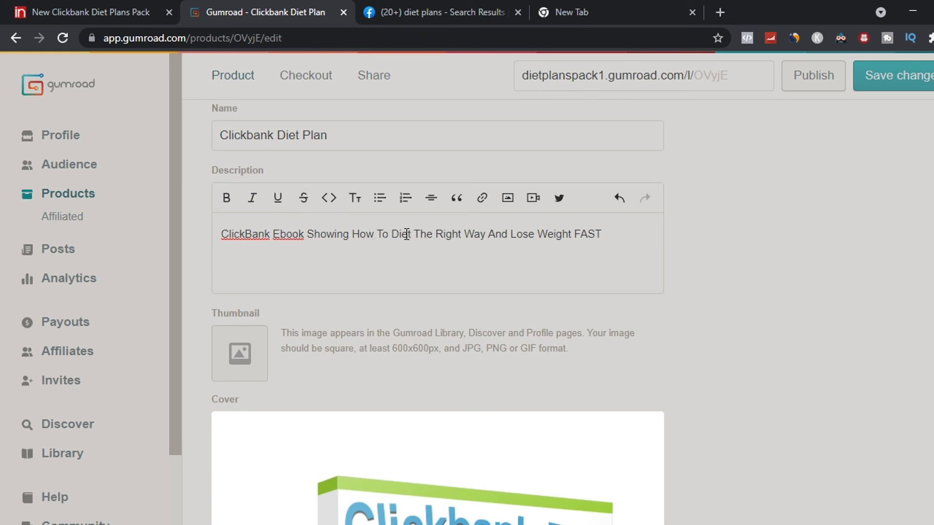
{"action": "scroll", "coordinate": [577, 233], "scroll_direction": "down", "scroll_amount": 5}
{"action": "scroll", "coordinate": [444, 224], "scroll_direction": "down", "scroll_amount": 1}
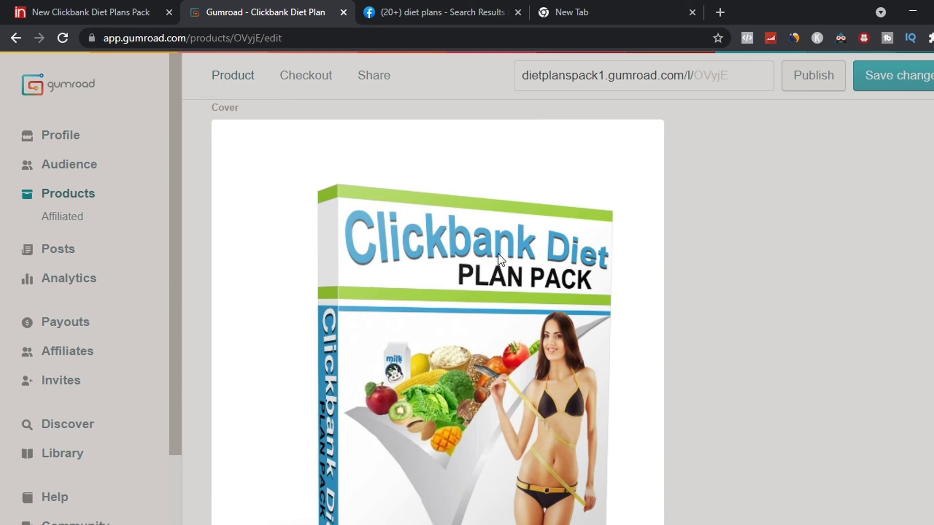
{"action": "scroll", "coordinate": [502, 260], "scroll_direction": "down", "scroll_amount": 4}
{"action": "scroll", "coordinate": [460, 244], "scroll_direction": "up", "scroll_amount": 1}
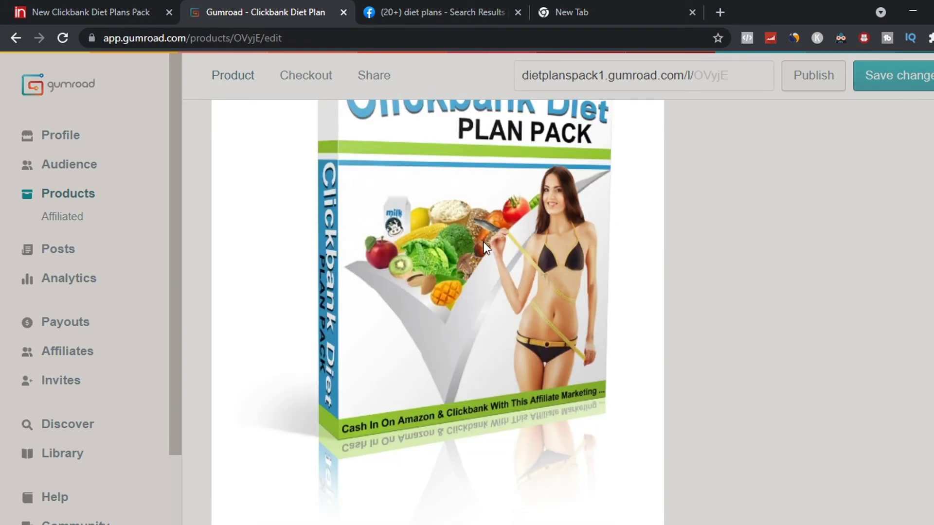
{"action": "scroll", "coordinate": [522, 224], "scroll_direction": "down", "scroll_amount": 9}
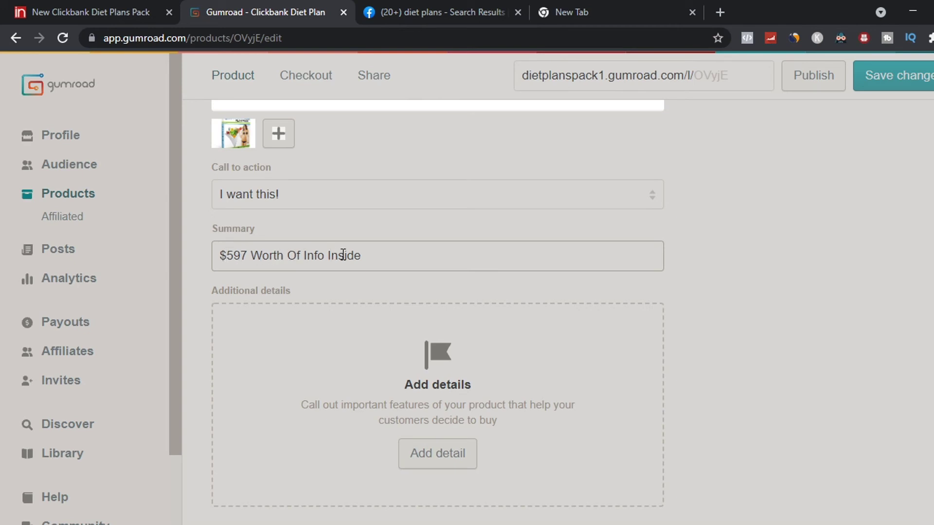
Copy the product's link text dietplanspack1.gumroad.com/l/ from the product page's URL field
{"action": "scroll", "coordinate": [608, 237], "scroll_direction": "up", "scroll_amount": 8}
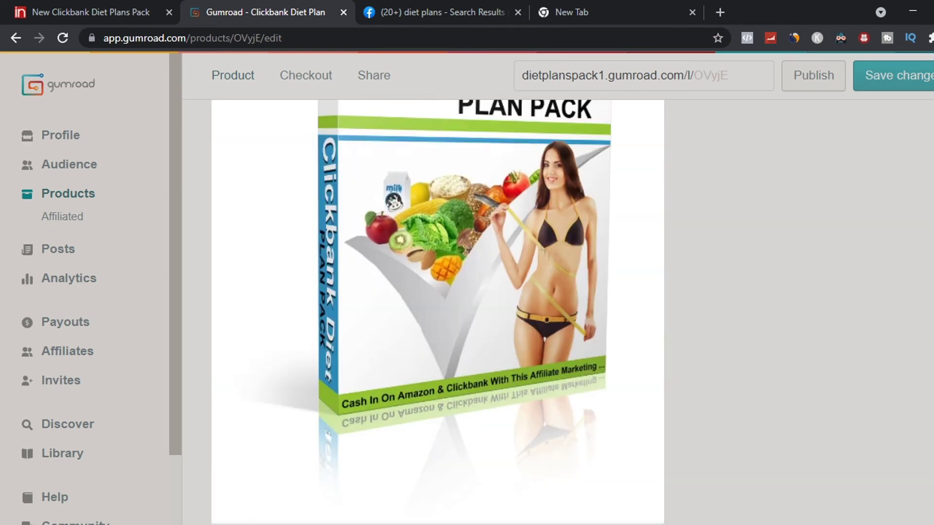
{"action": "scroll", "coordinate": [437, 316], "scroll_direction": "up", "scroll_amount": 5}
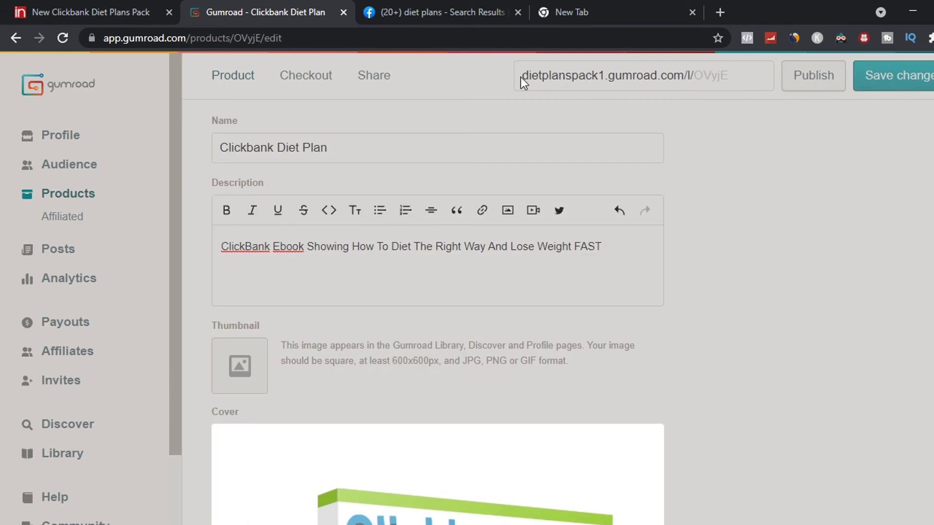
{"action": "left_click_drag", "start_coordinate": [526, 76], "coordinate": [734, 71]}
{"action": "right_click", "coordinate": [671, 72]}
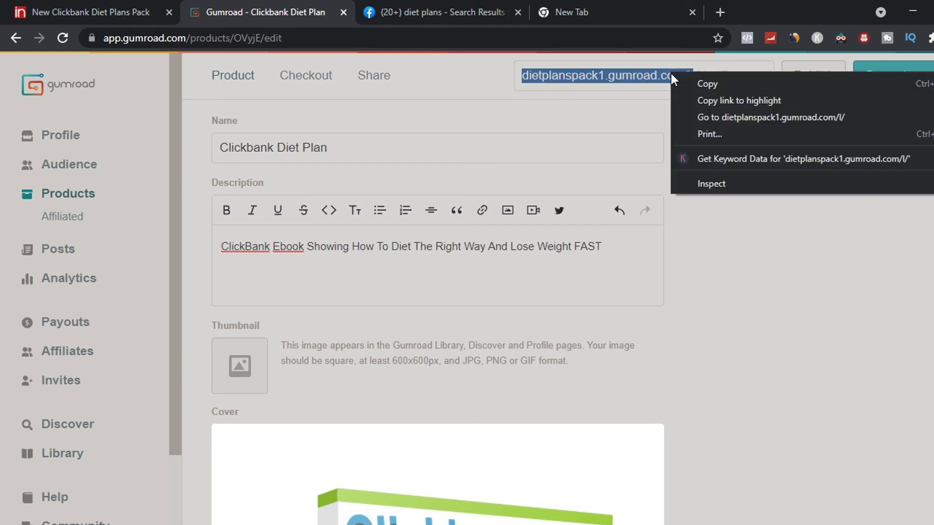
{"action": "left_click", "coordinate": [708, 83]}
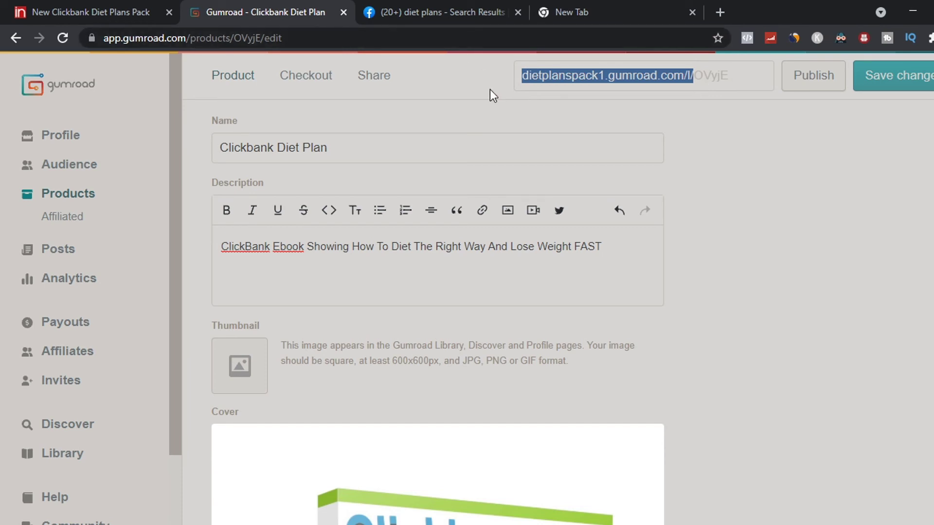
Switch to Facebook and look through the "diet plans" group search results for member counts and posting activity
{"action": "left_click", "coordinate": [437, 11]}
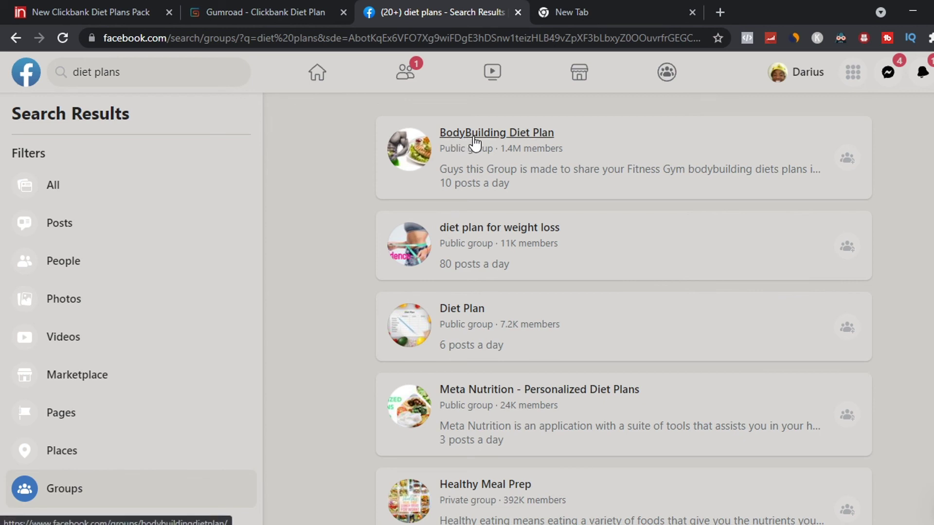
{"action": "mouse_move", "coordinate": [475, 144]}
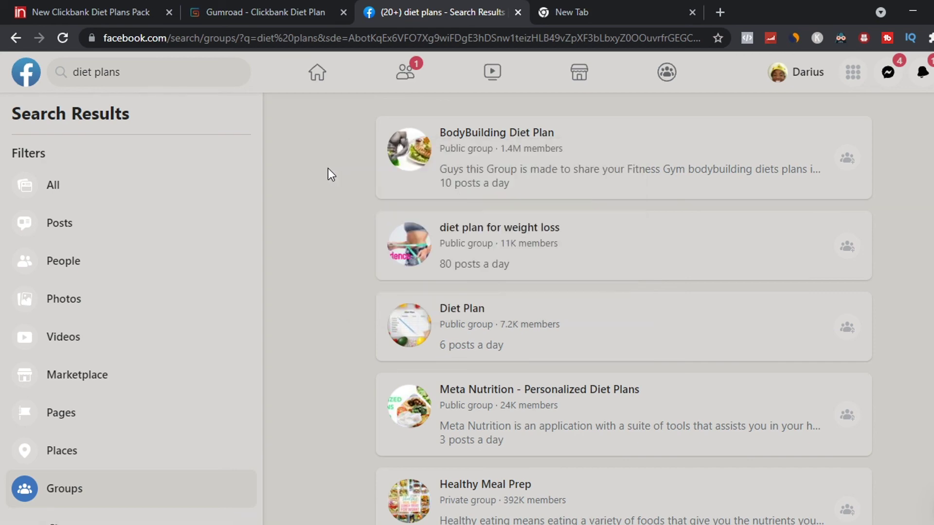
{"action": "scroll", "coordinate": [341, 175], "scroll_direction": "down", "scroll_amount": 1}
{"action": "mouse_move", "coordinate": [448, 239]}
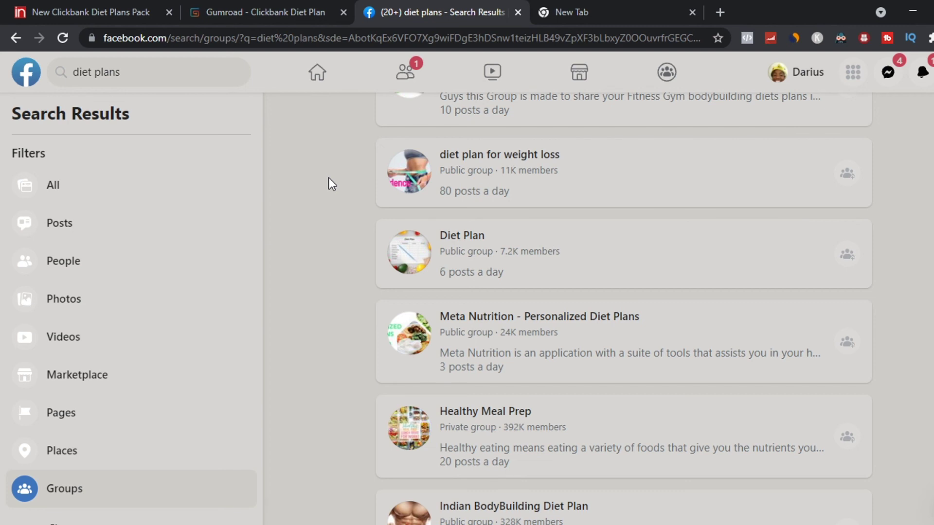
{"action": "scroll", "coordinate": [329, 178], "scroll_direction": "up", "scroll_amount": 2}
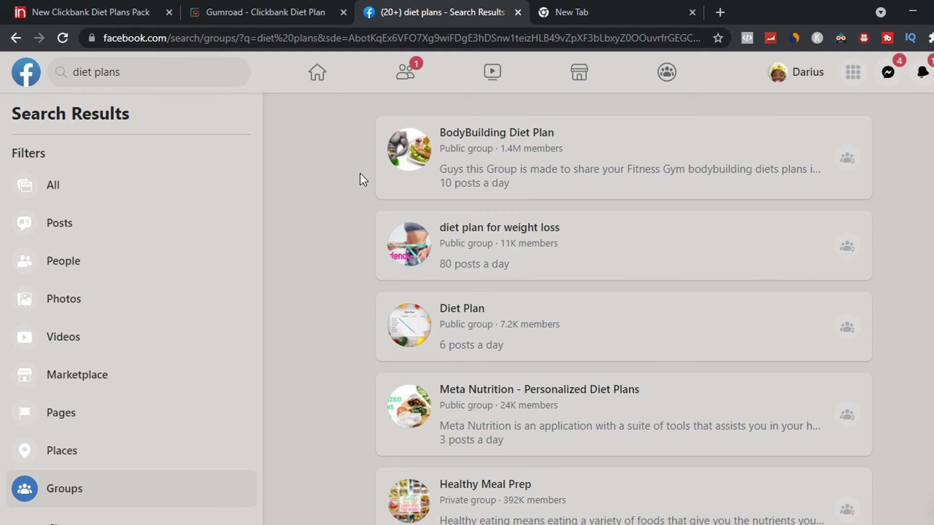
{"action": "scroll", "coordinate": [360, 174], "scroll_direction": "down", "scroll_amount": 5}
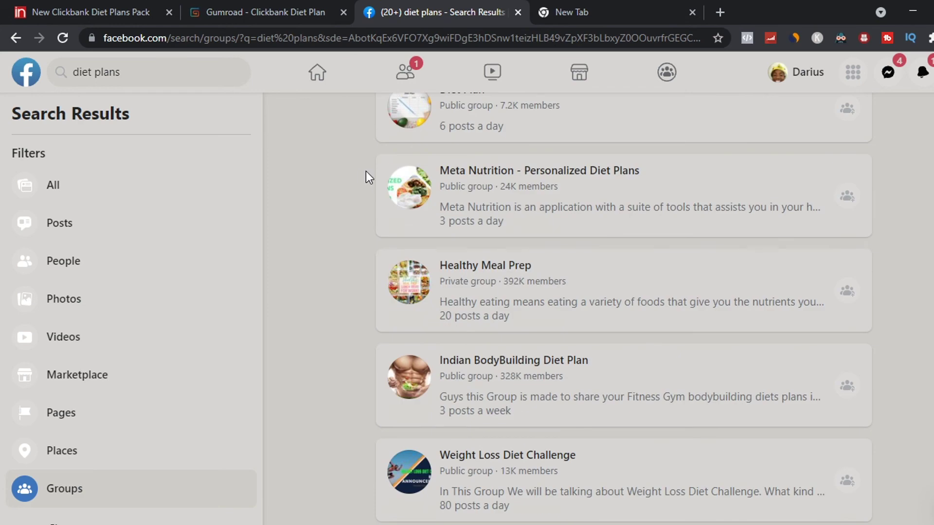
{"action": "scroll", "coordinate": [366, 171], "scroll_direction": "down", "scroll_amount": 3}
{"action": "scroll", "coordinate": [366, 171], "scroll_direction": "down", "scroll_amount": 3}
{"action": "scroll", "coordinate": [365, 171], "scroll_direction": "down", "scroll_amount": 7}
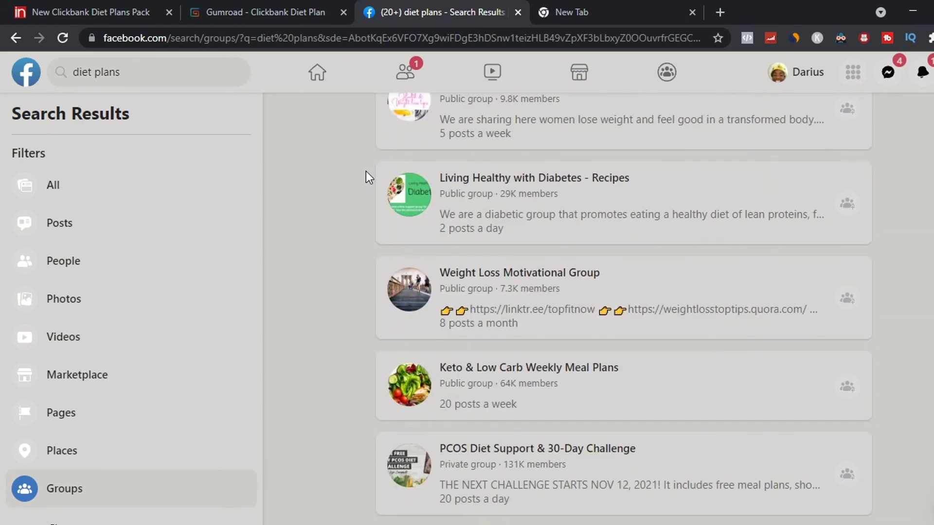